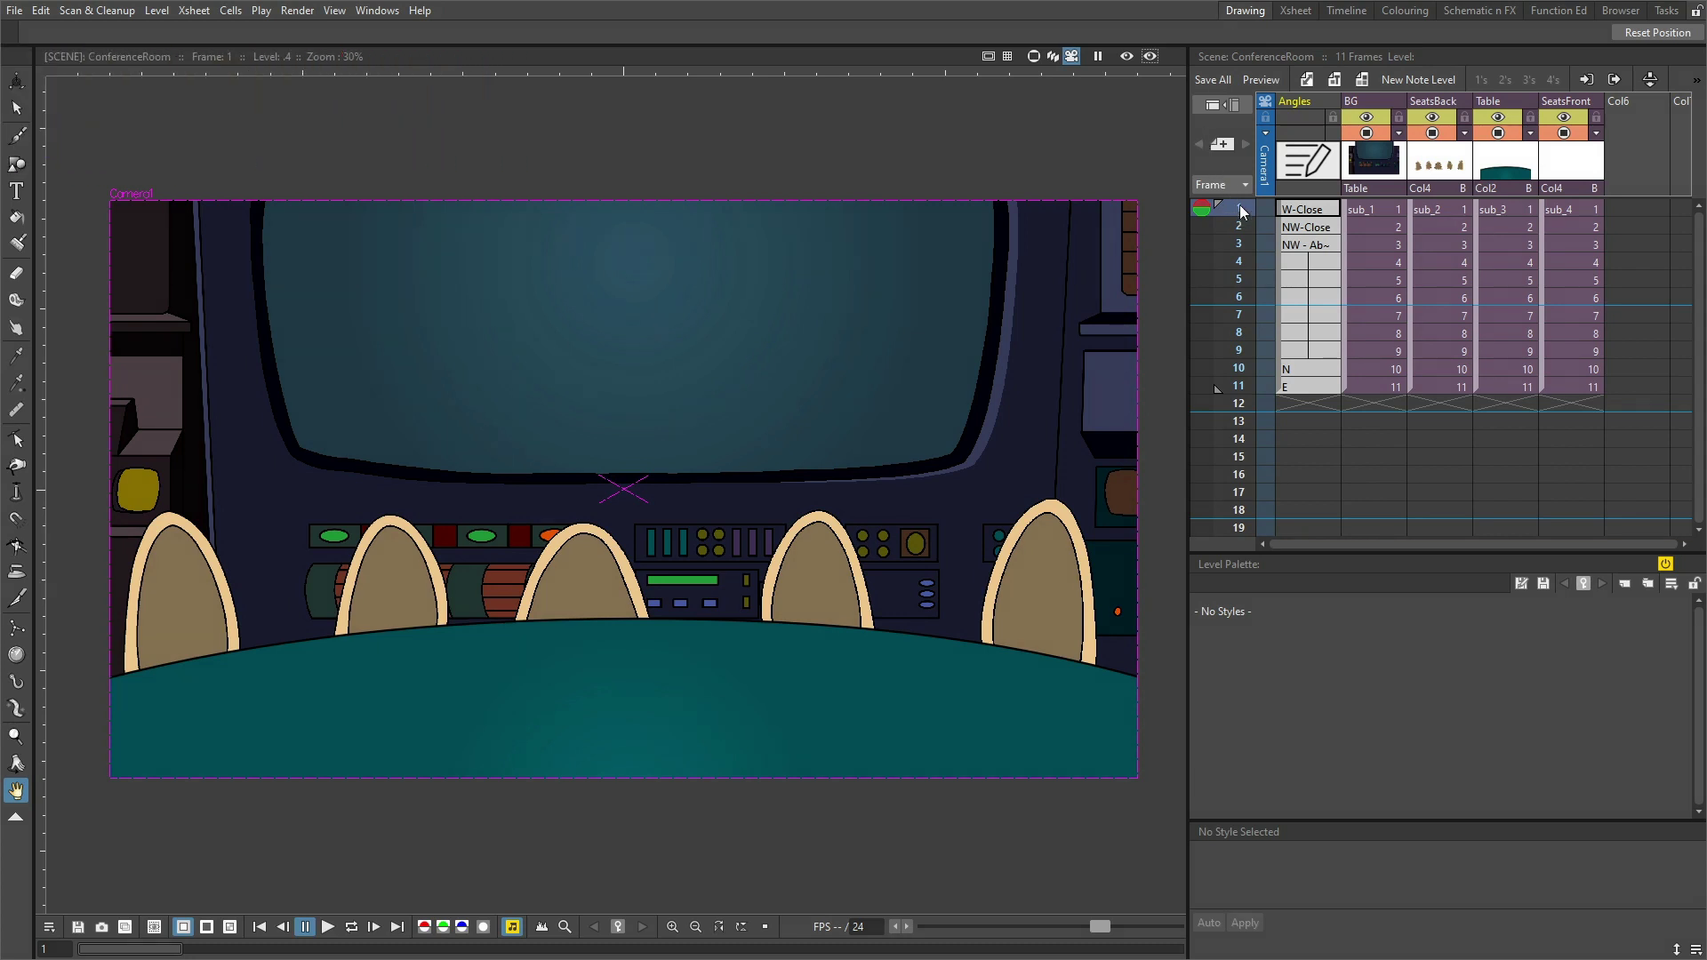
- Step through Xsheet frames 2–11 of ConferenceRoom to preview each camera angle, from NW-Close to E
left_click(1243, 227)
left_click(1244, 245)
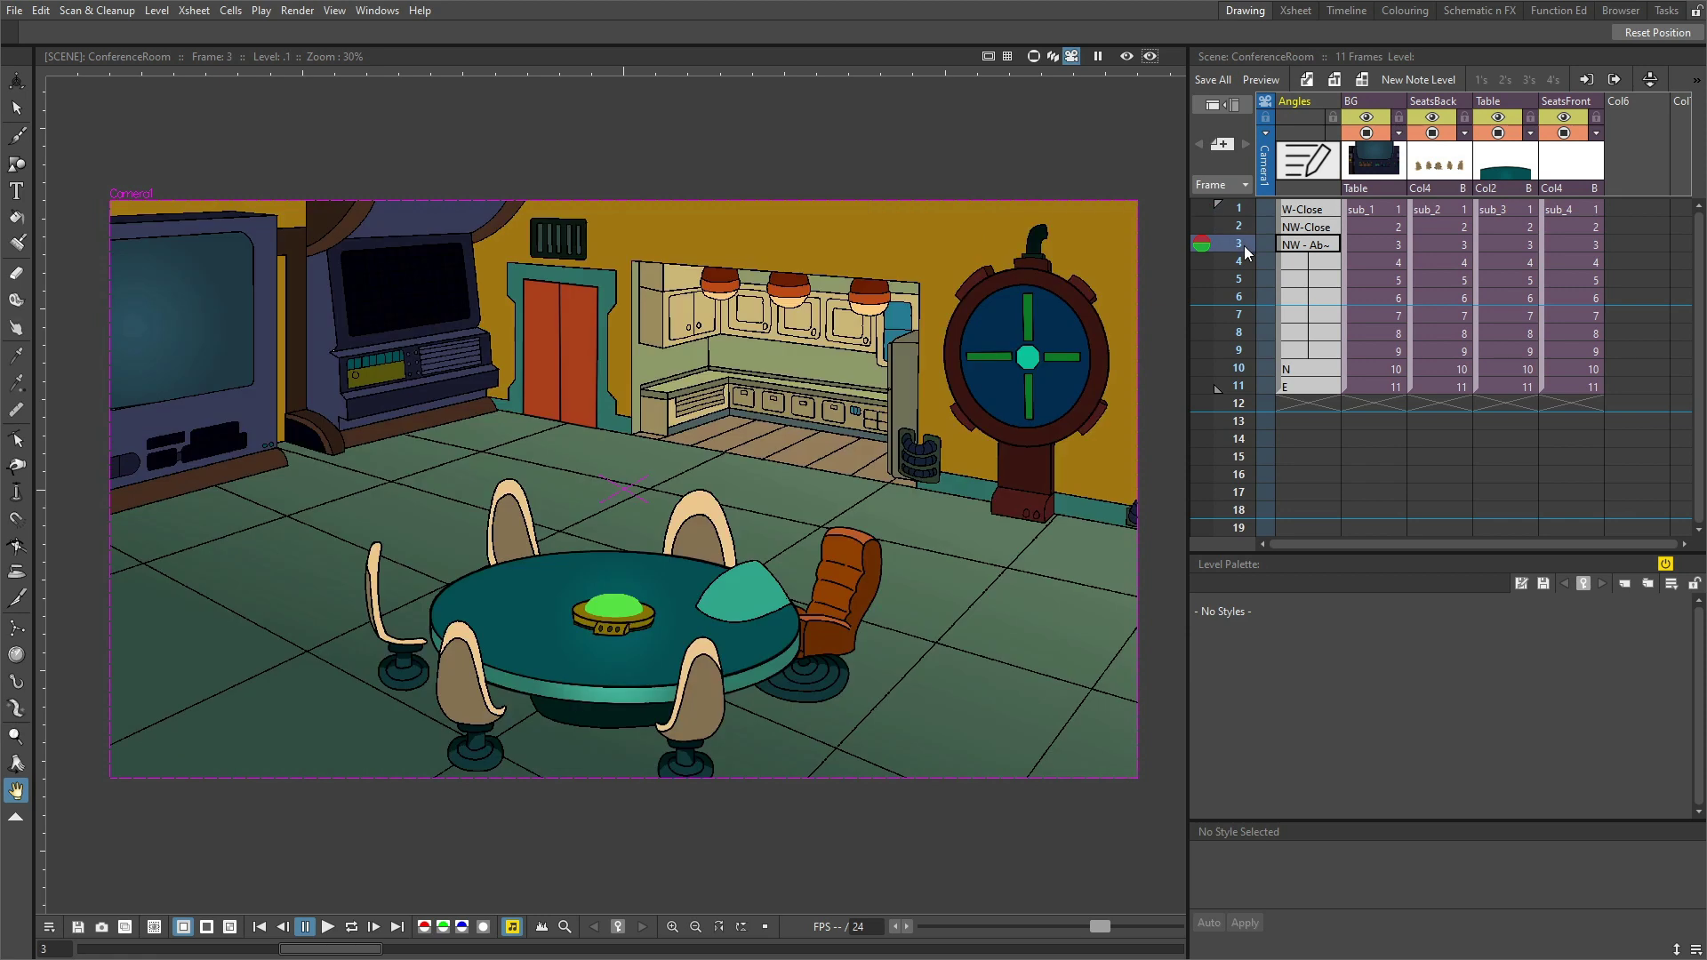
left_click(1245, 263)
left_click(1245, 279)
left_click(1245, 297)
left_click(1246, 315)
left_click(1247, 332)
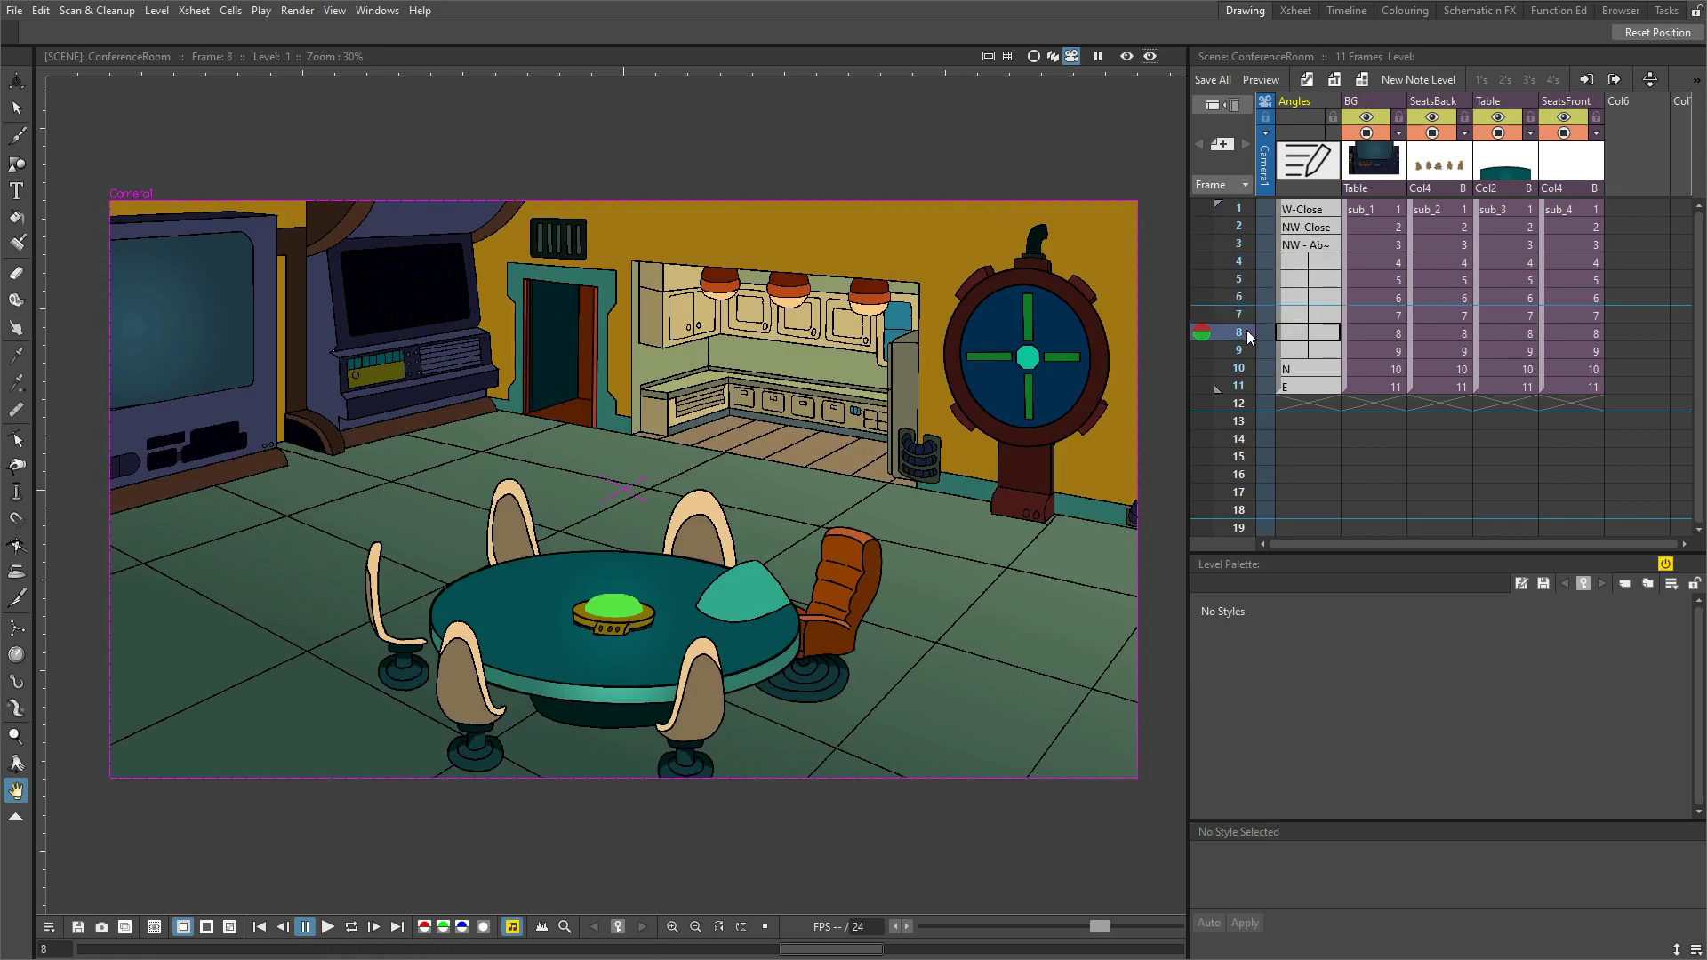
left_click(1248, 351)
left_click(1248, 369)
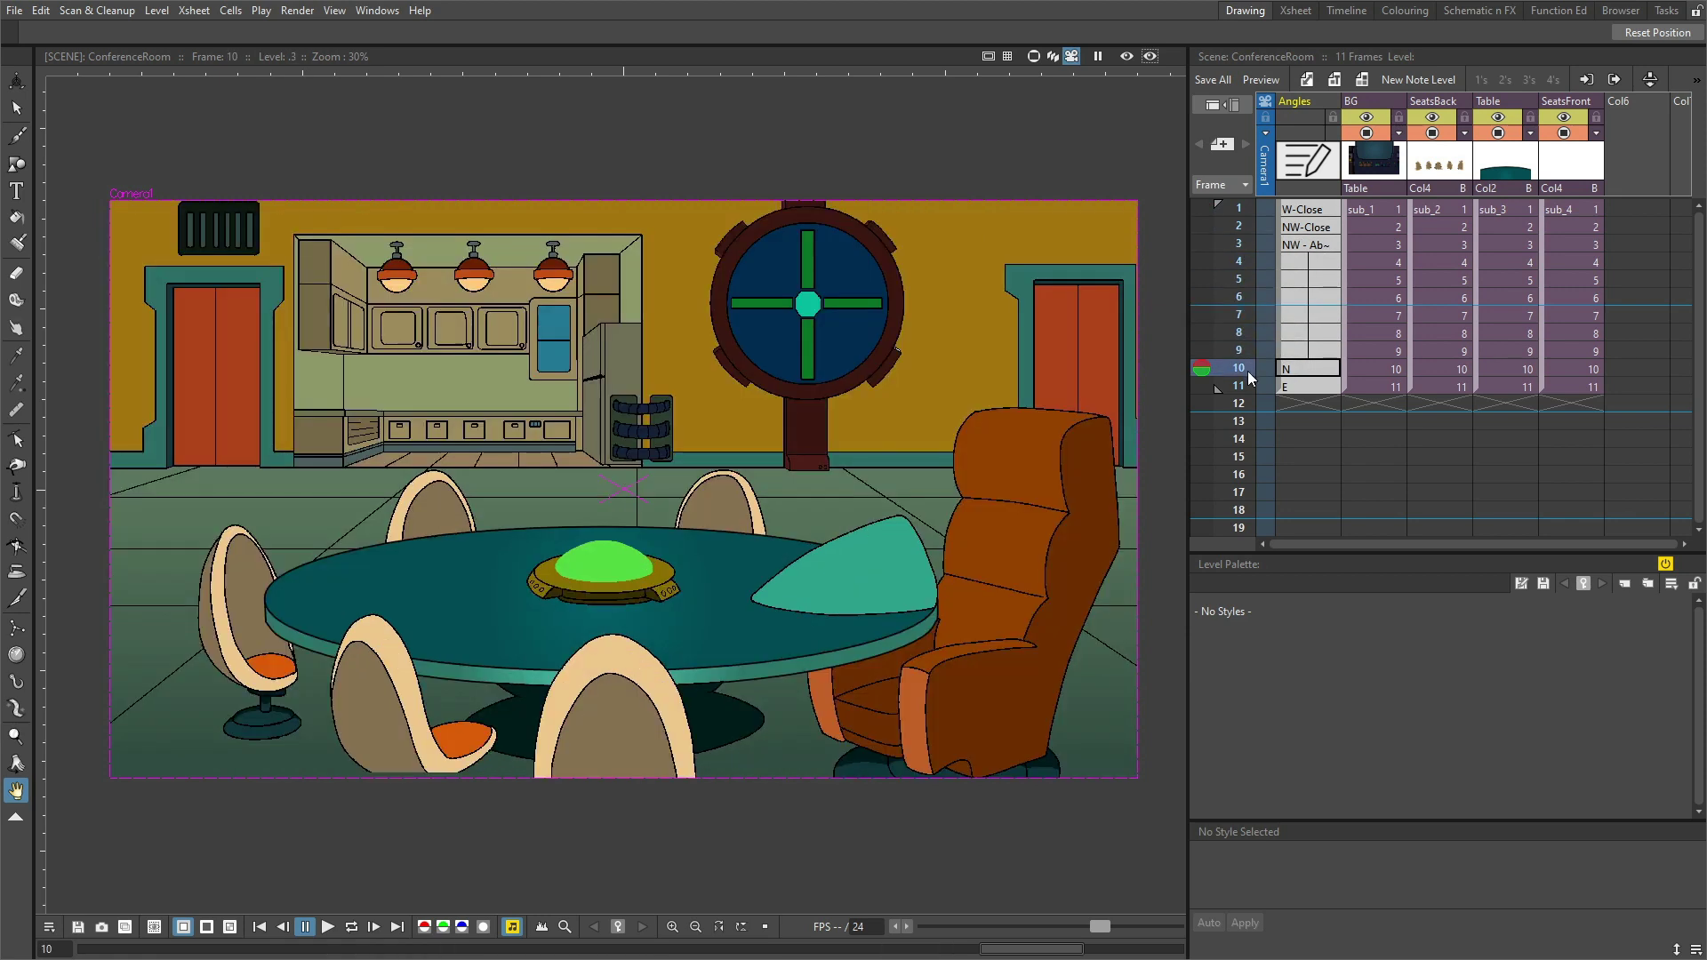
left_click(1246, 386)
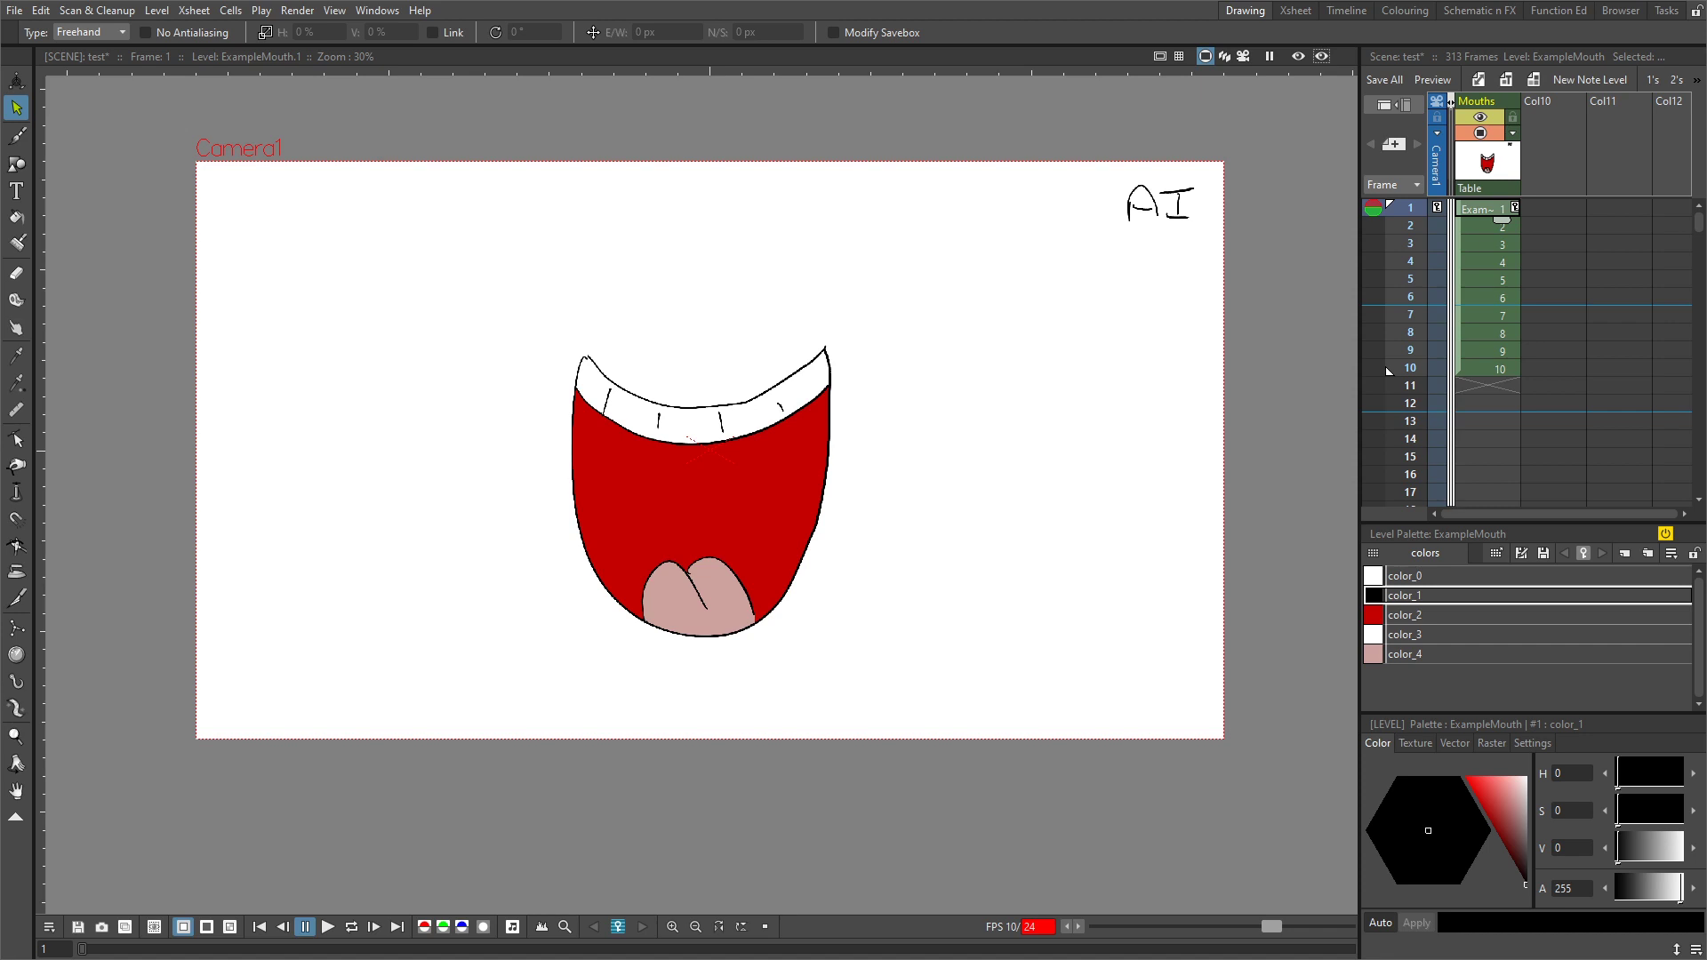
left_click(194, 9)
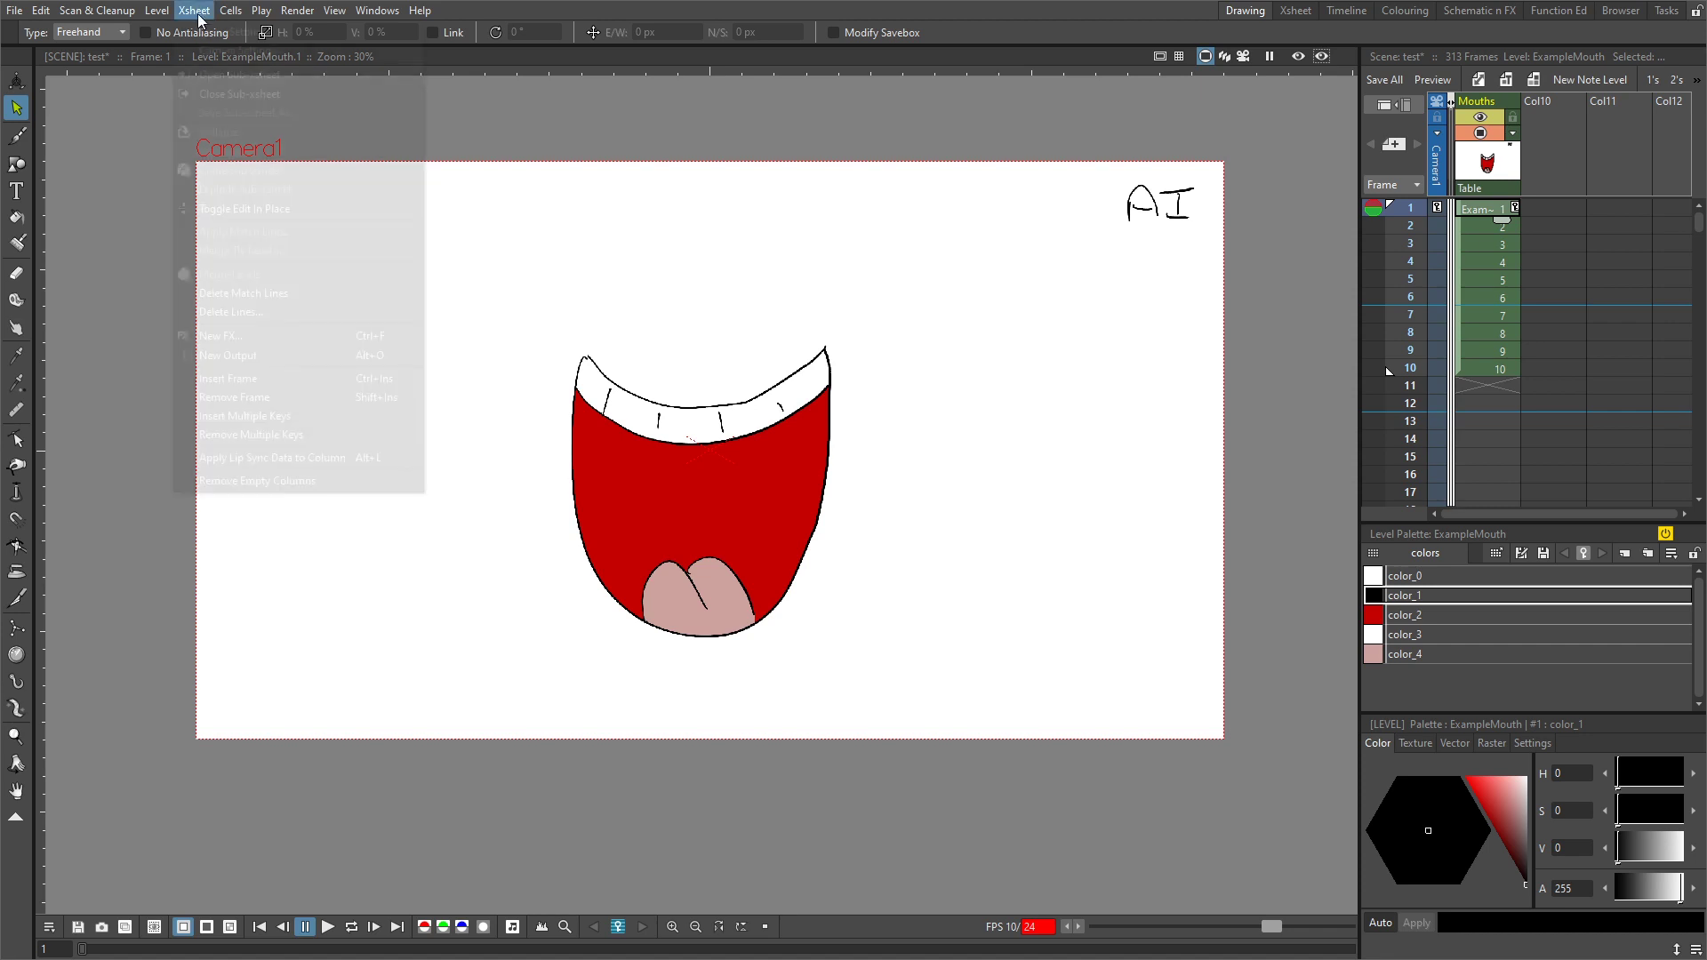
left_click(358, 457)
left_click(969, 431)
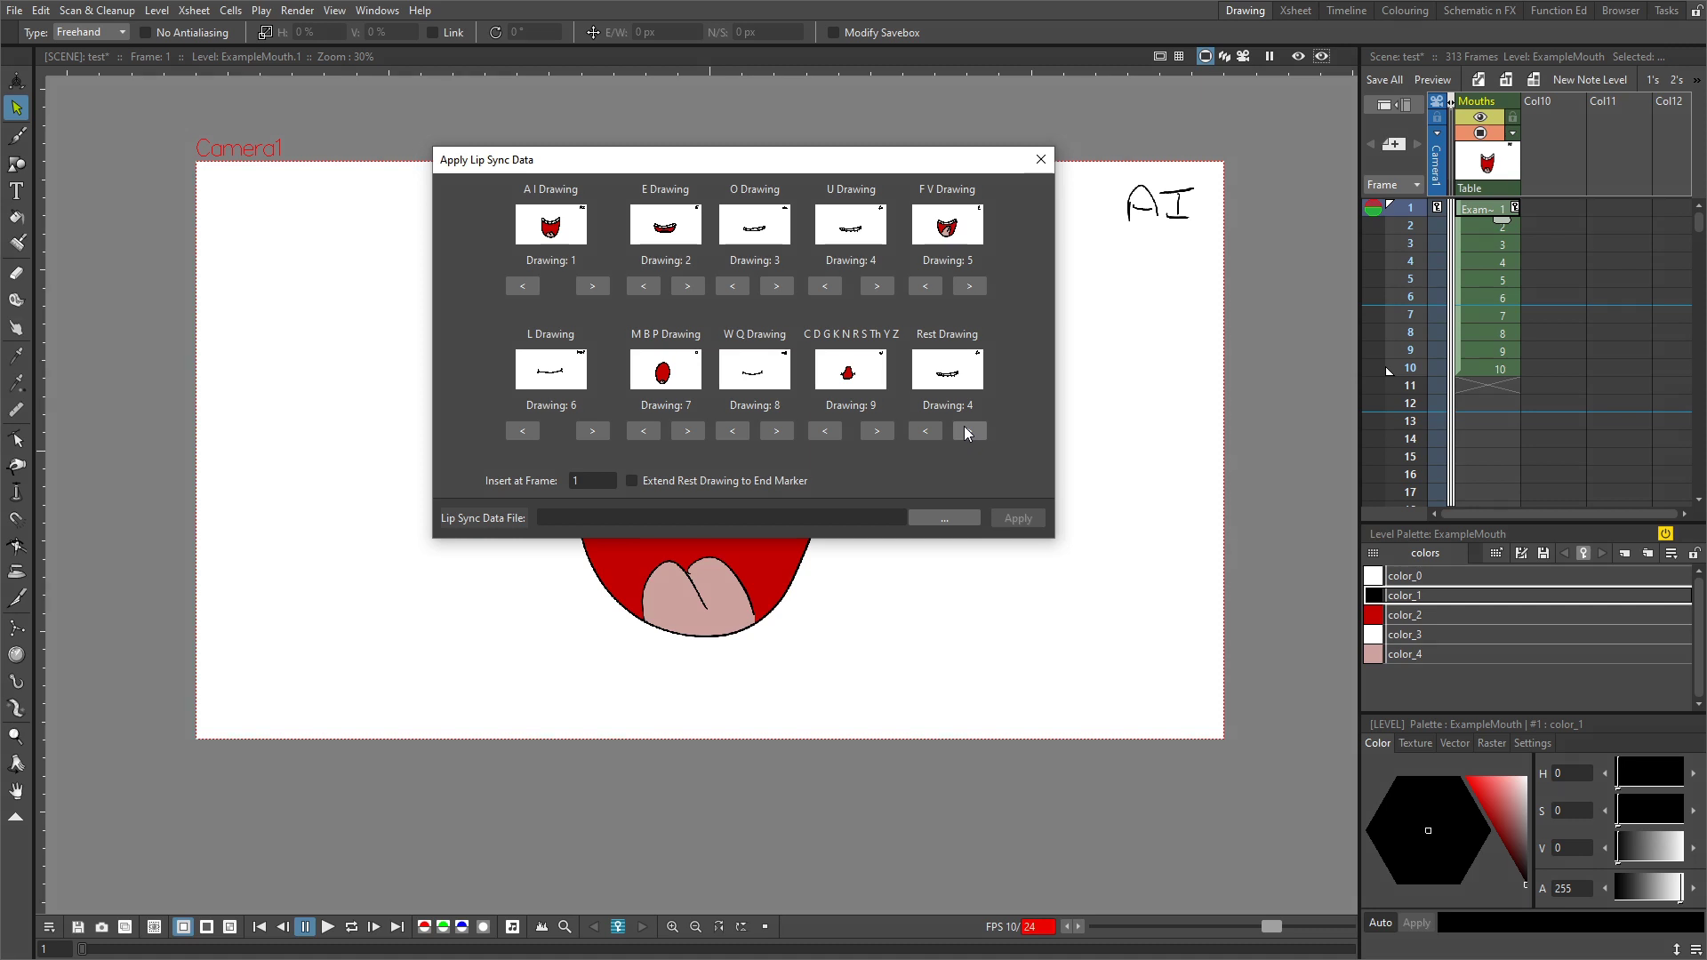
left_click(1041, 160)
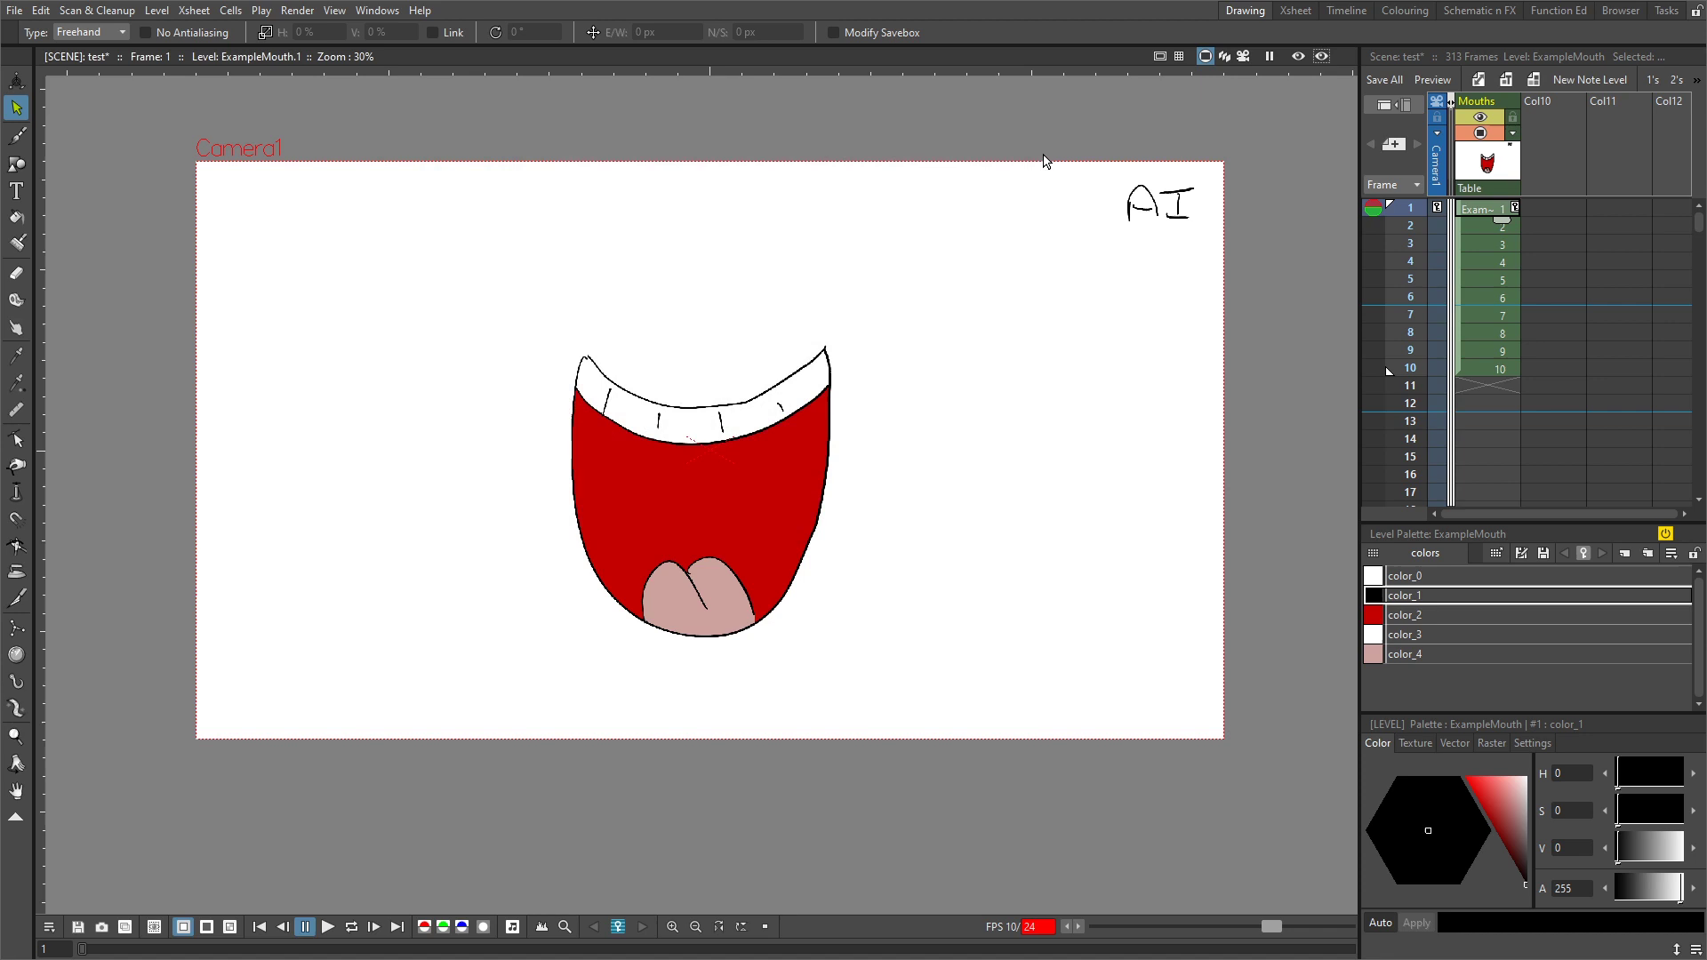
- Dock the Level Strip beside the Xsheet, stretch it to show drawings 0001–0010, and try dragging drawings
left_click(377, 10)
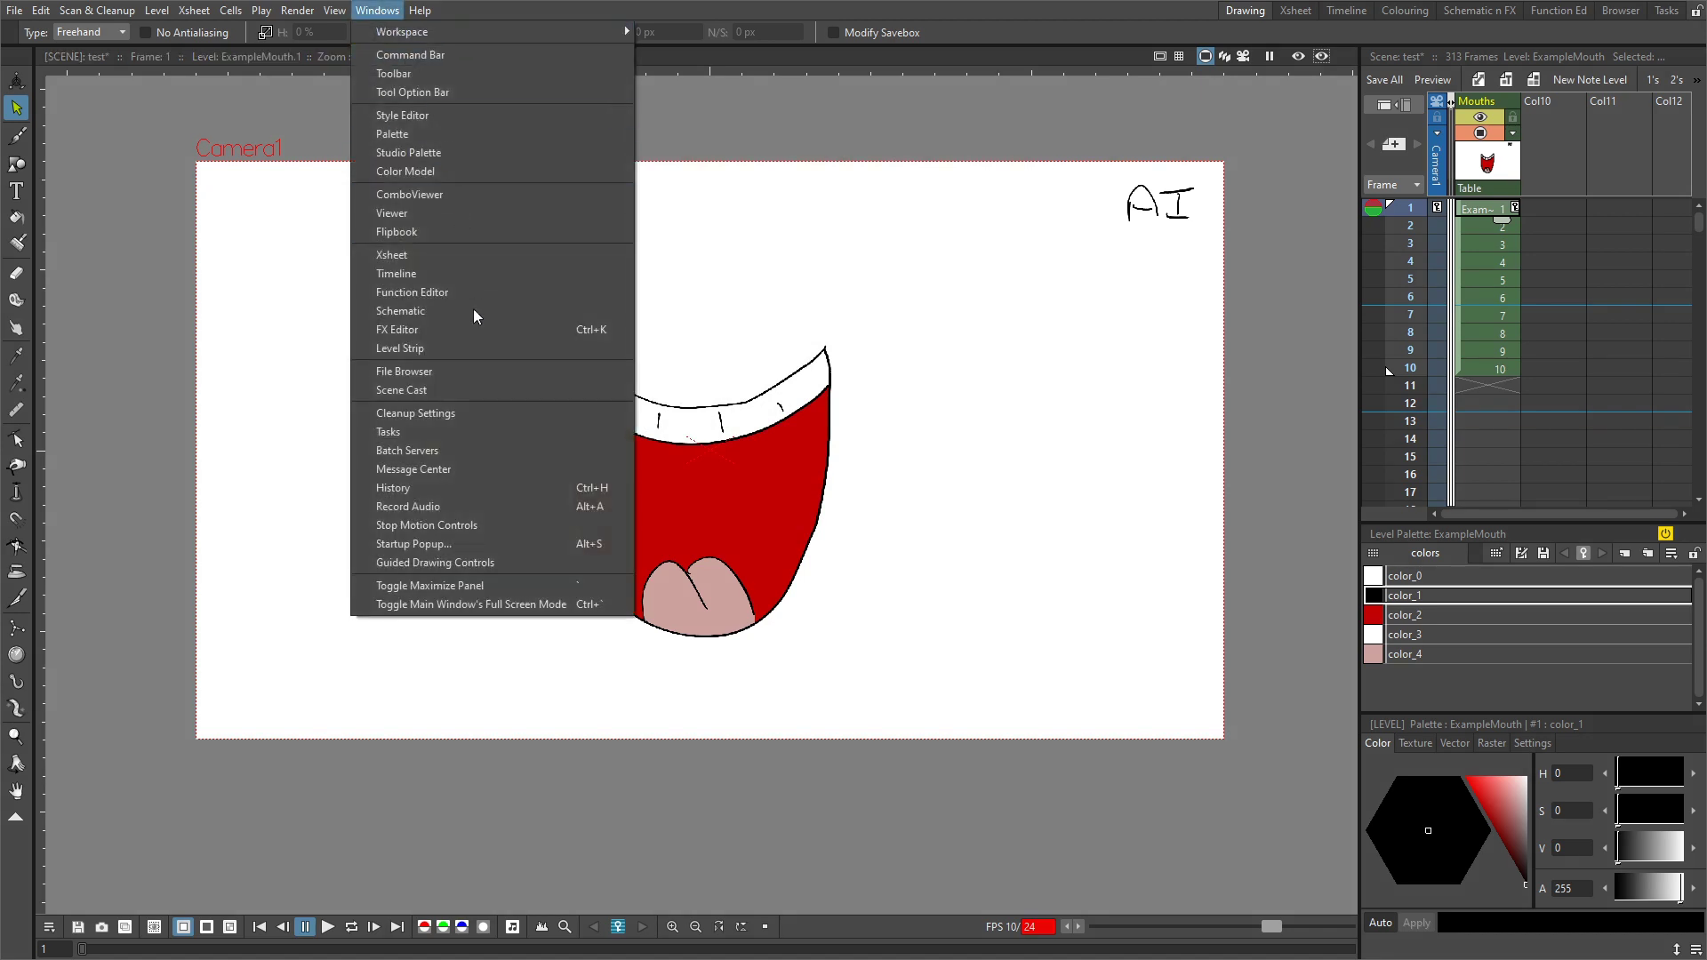
left_click(494, 350)
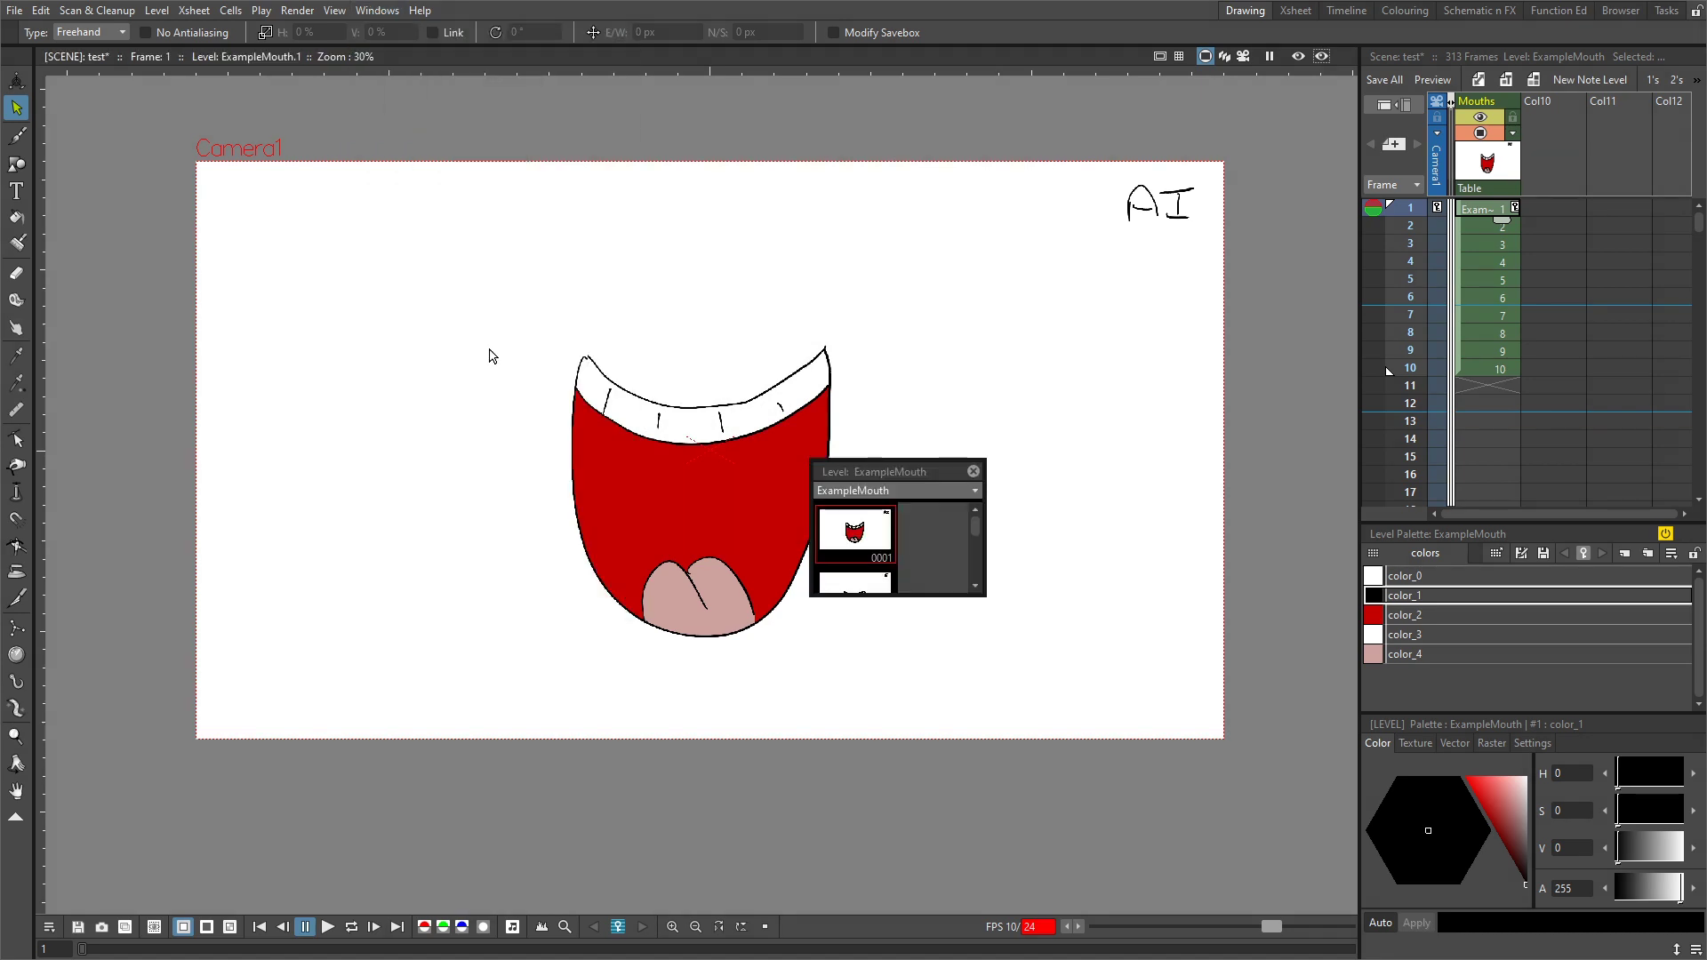
left_click_drag(894, 472, 1263, 83)
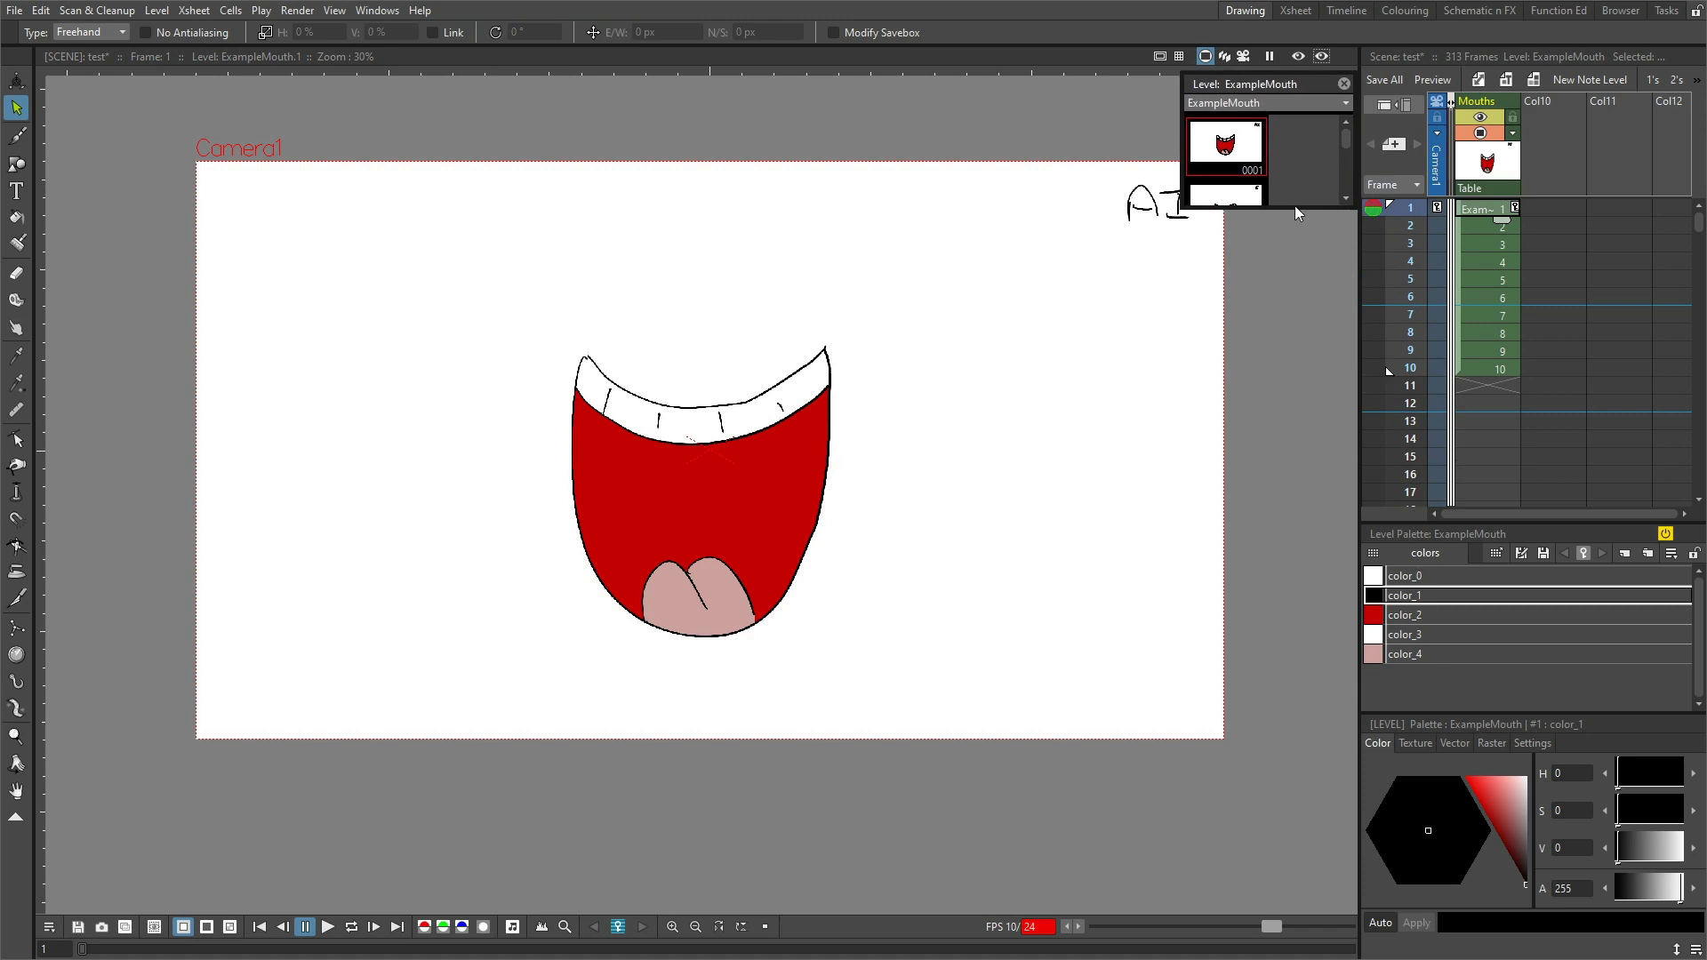
left_click_drag(1295, 213, 1240, 872)
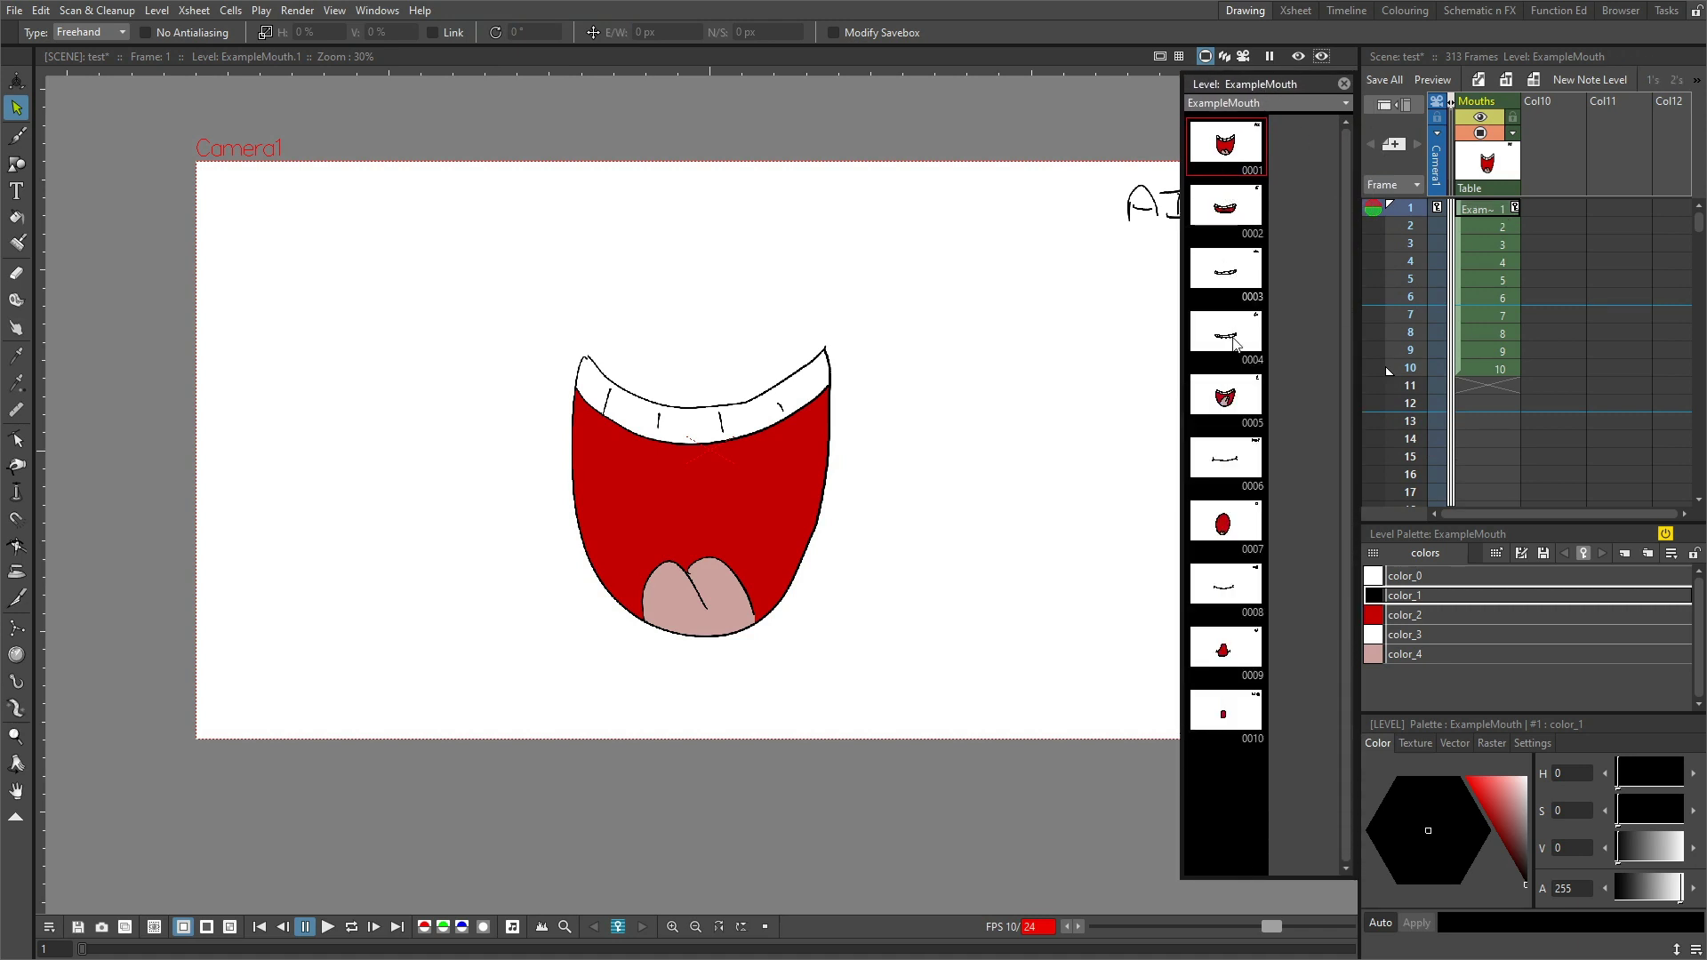
left_click_drag(1230, 336, 1223, 191)
left_click_drag(1225, 471, 1220, 642)
- Move the drawing-8 rest-mouth cell down to frame 10, after drawings 9 and 10
left_click(1452, 367)
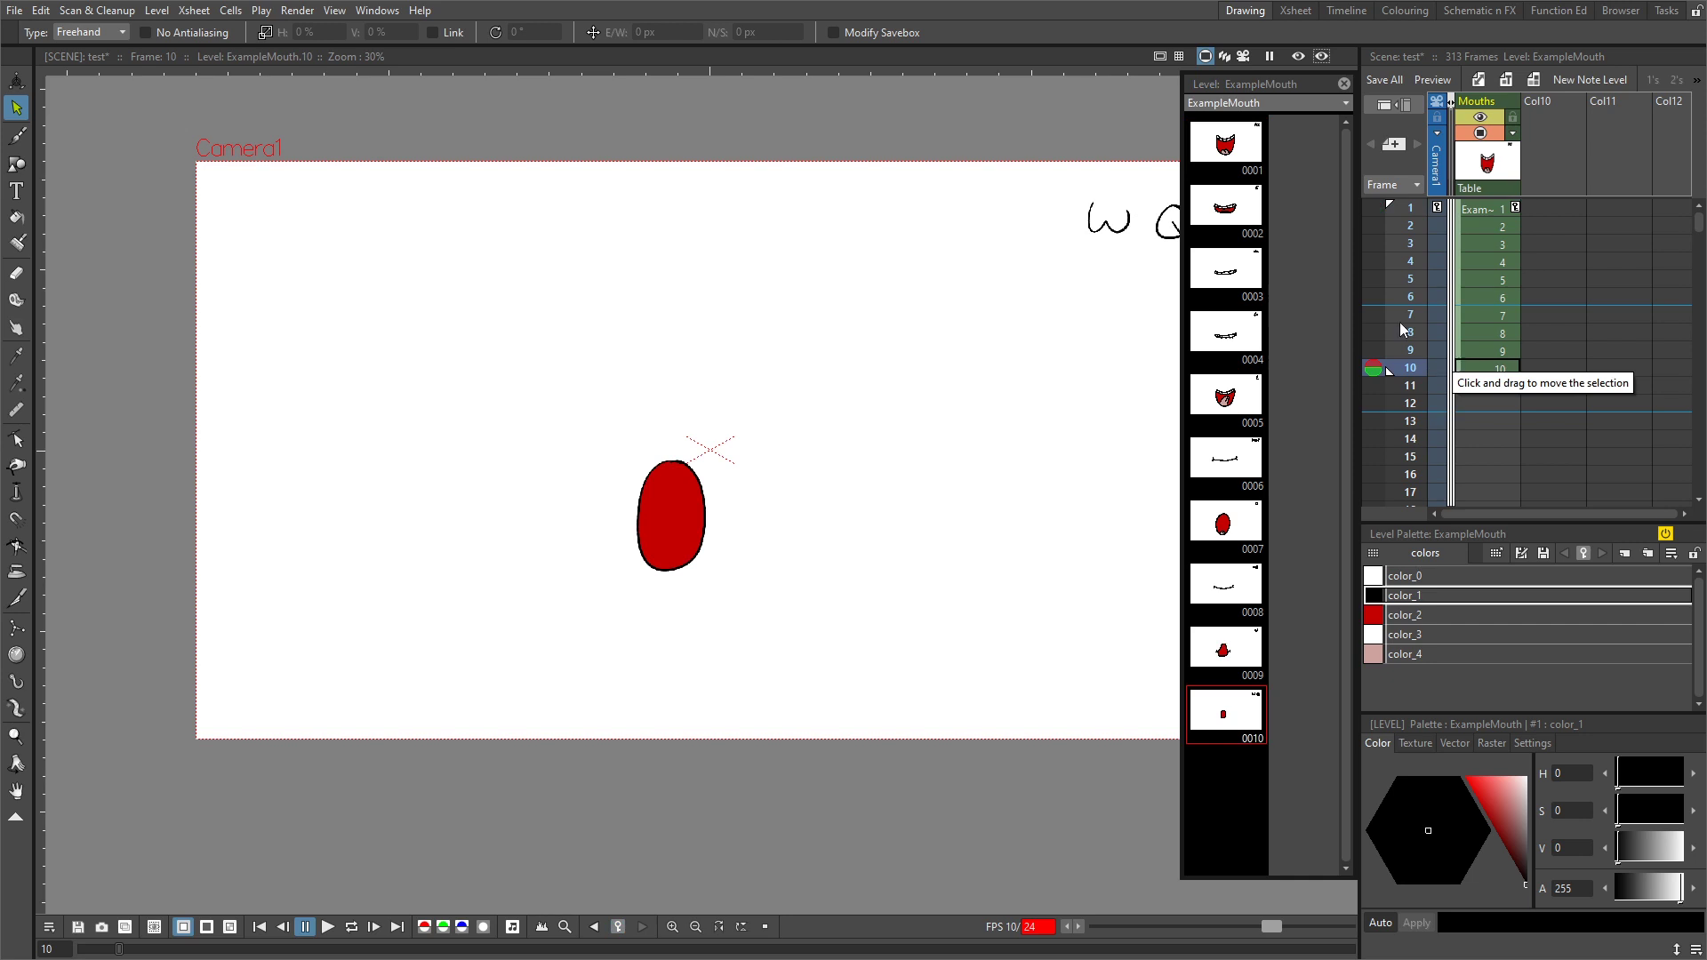
mouse_move(1413, 356)
left_mouse_down()
mouse_move(1422, 341)
mouse_move(1462, 422)
mouse_move(1459, 352)
mouse_move(1460, 368)
left_mouse_up()
left_click(1460, 333)
left_click(1462, 343)
left_click(1506, 370)
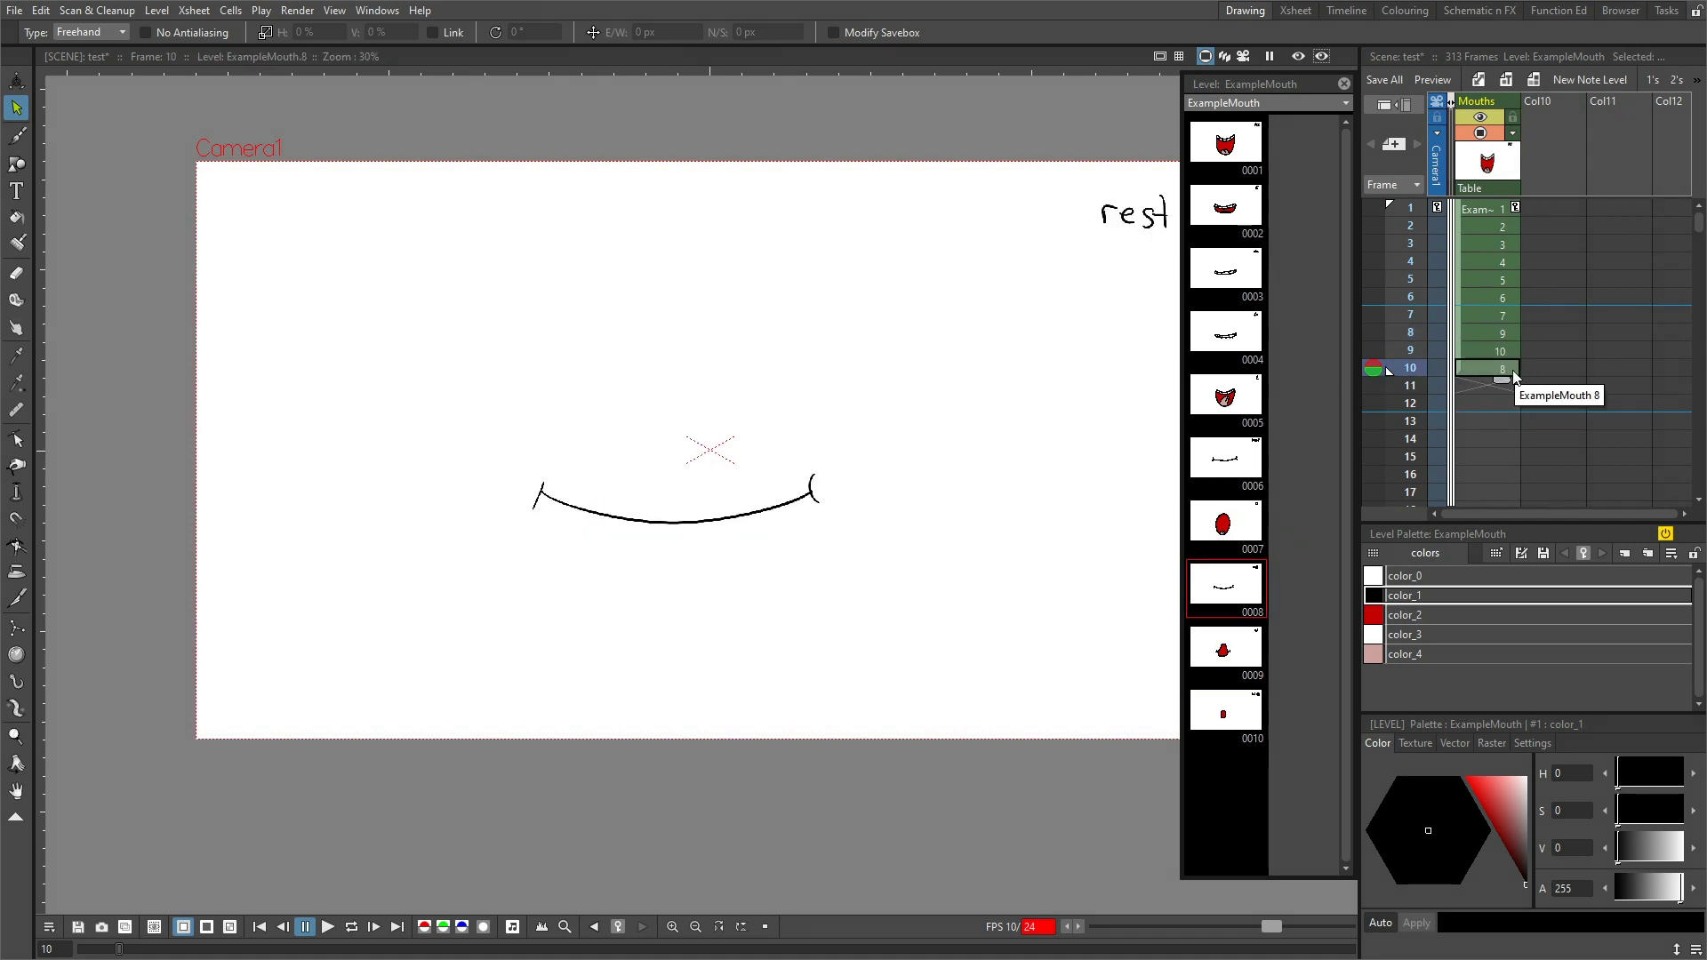
- Autorenumber the selected Mouths cells so the drawings run 1–10 in frame order
left_click_drag(1501, 206, 1494, 263)
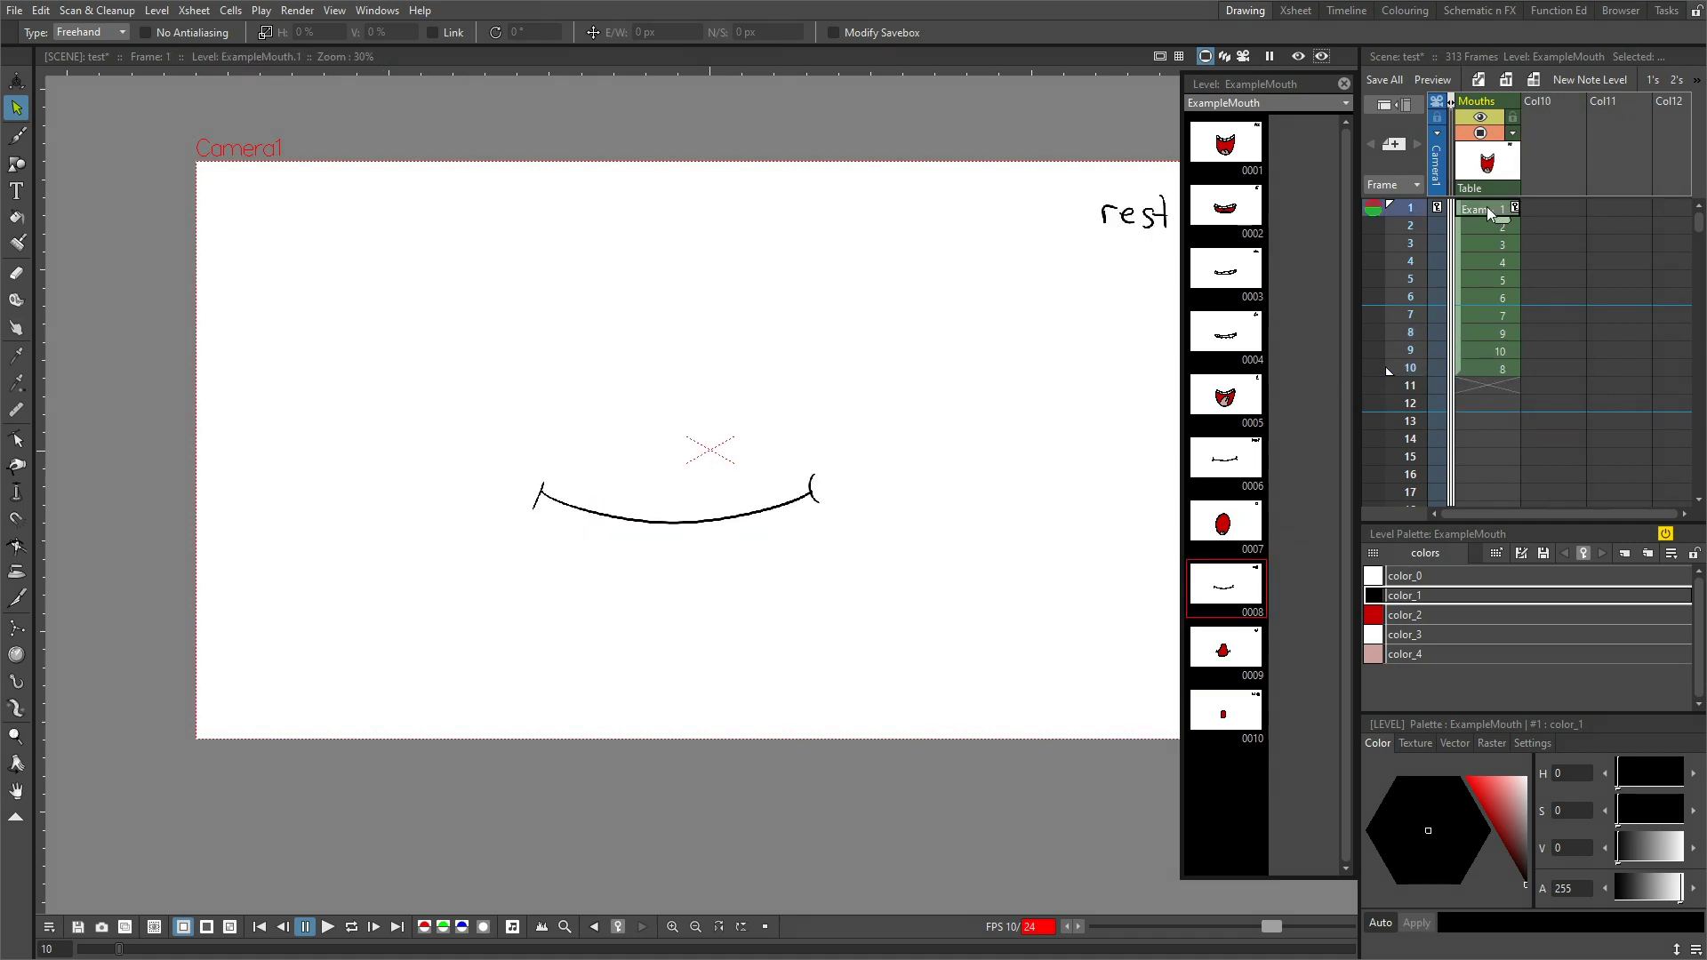
right_click(1482, 361)
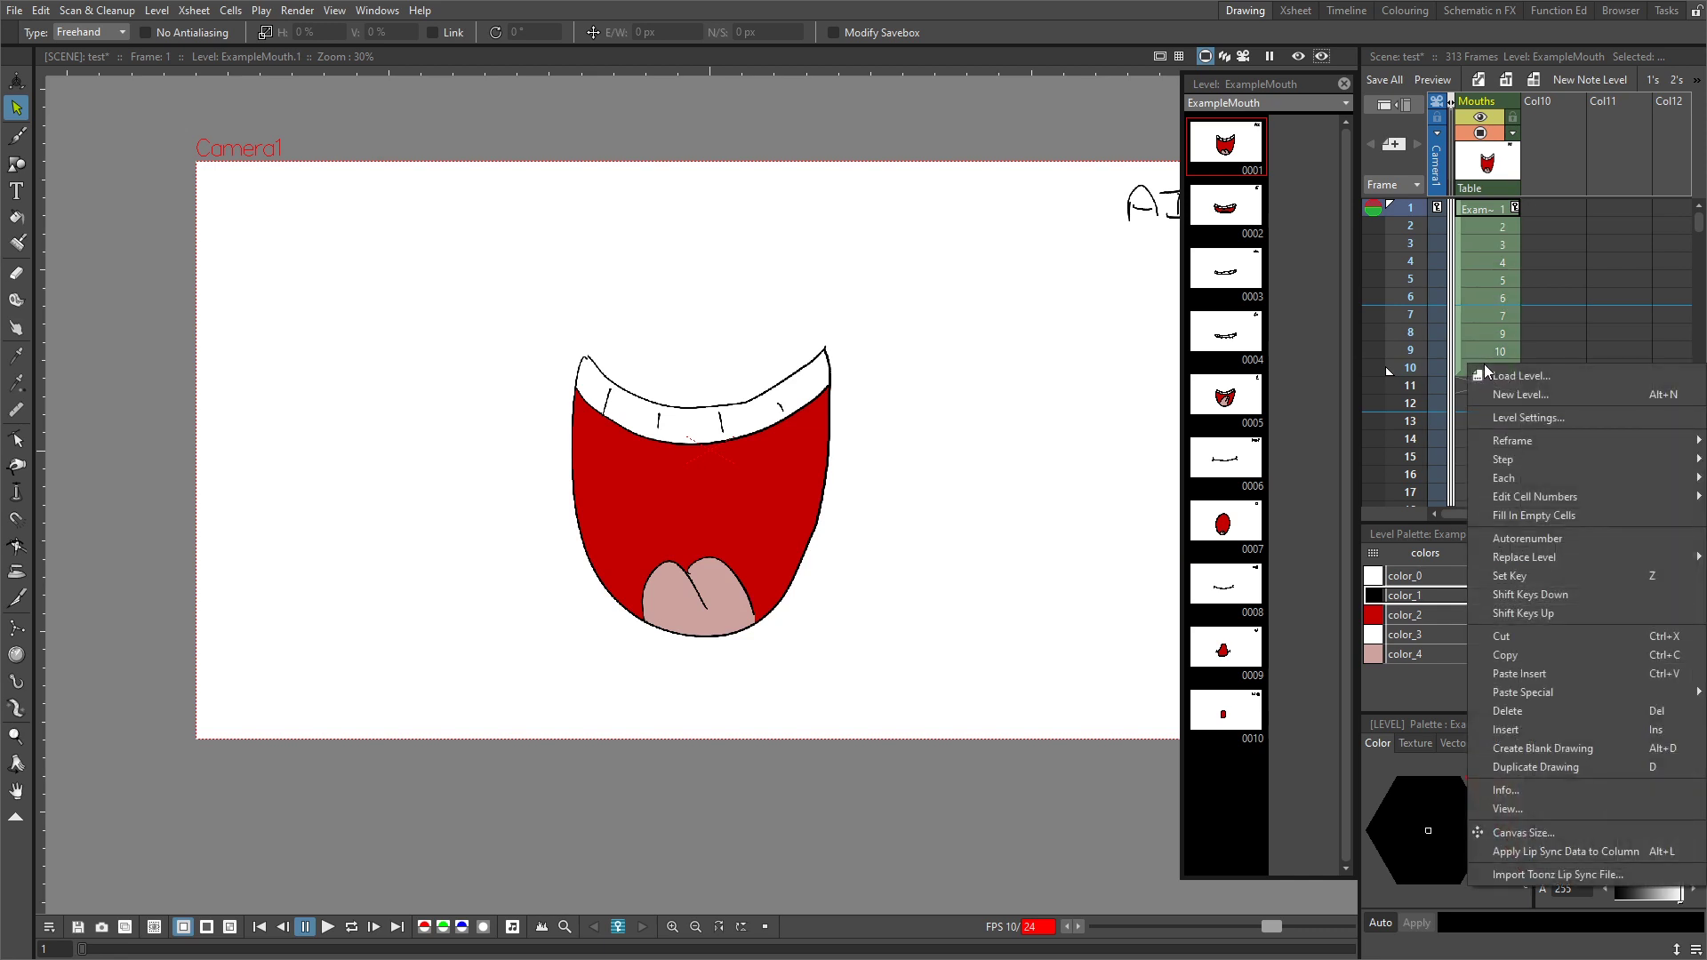
left_click(1551, 536)
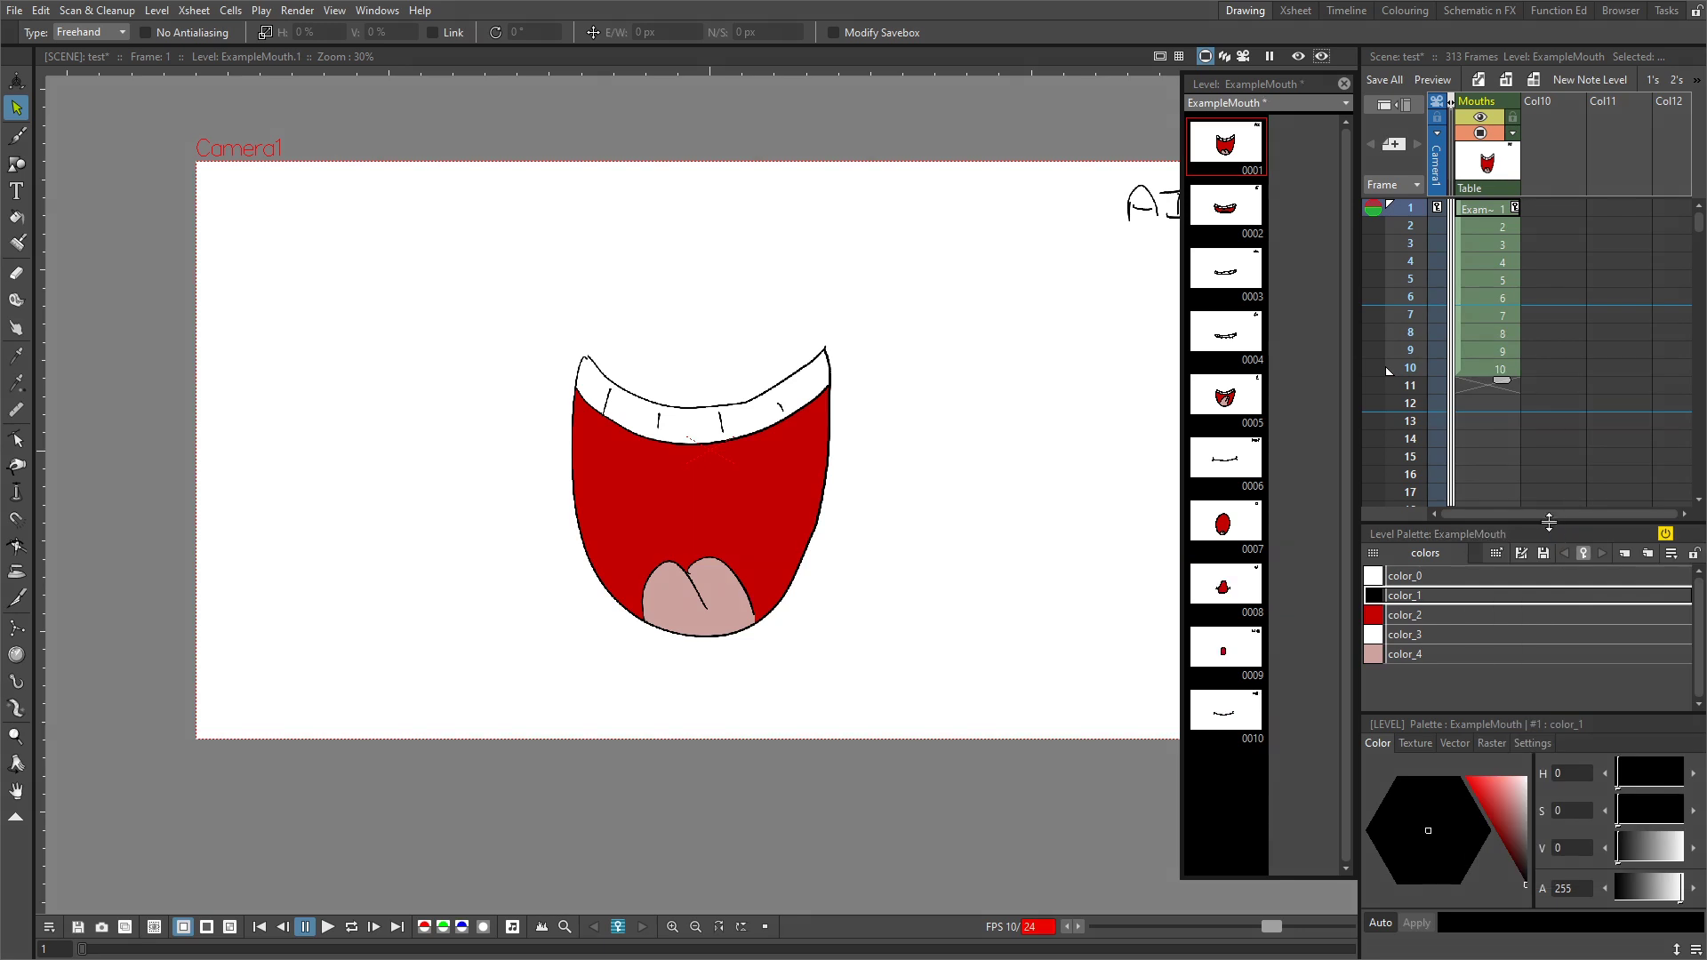
left_click(1487, 366)
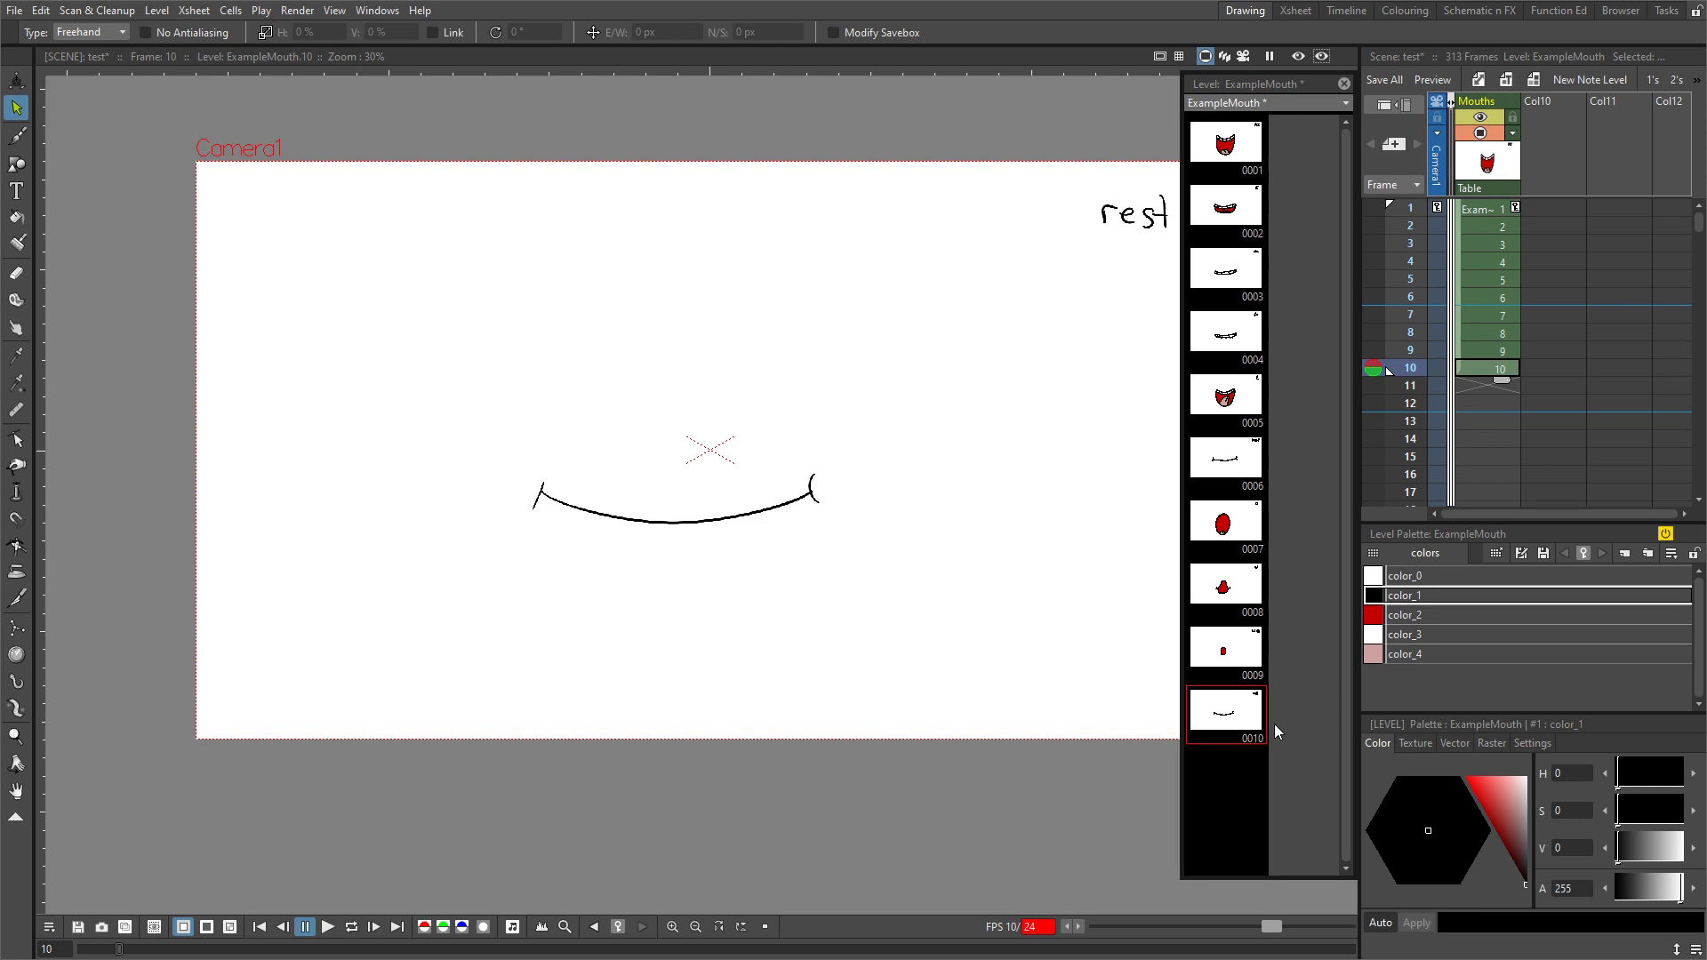
- Space the mouth drawings on 2's and select the Mouths cells through frame 20
left_click(1486, 206)
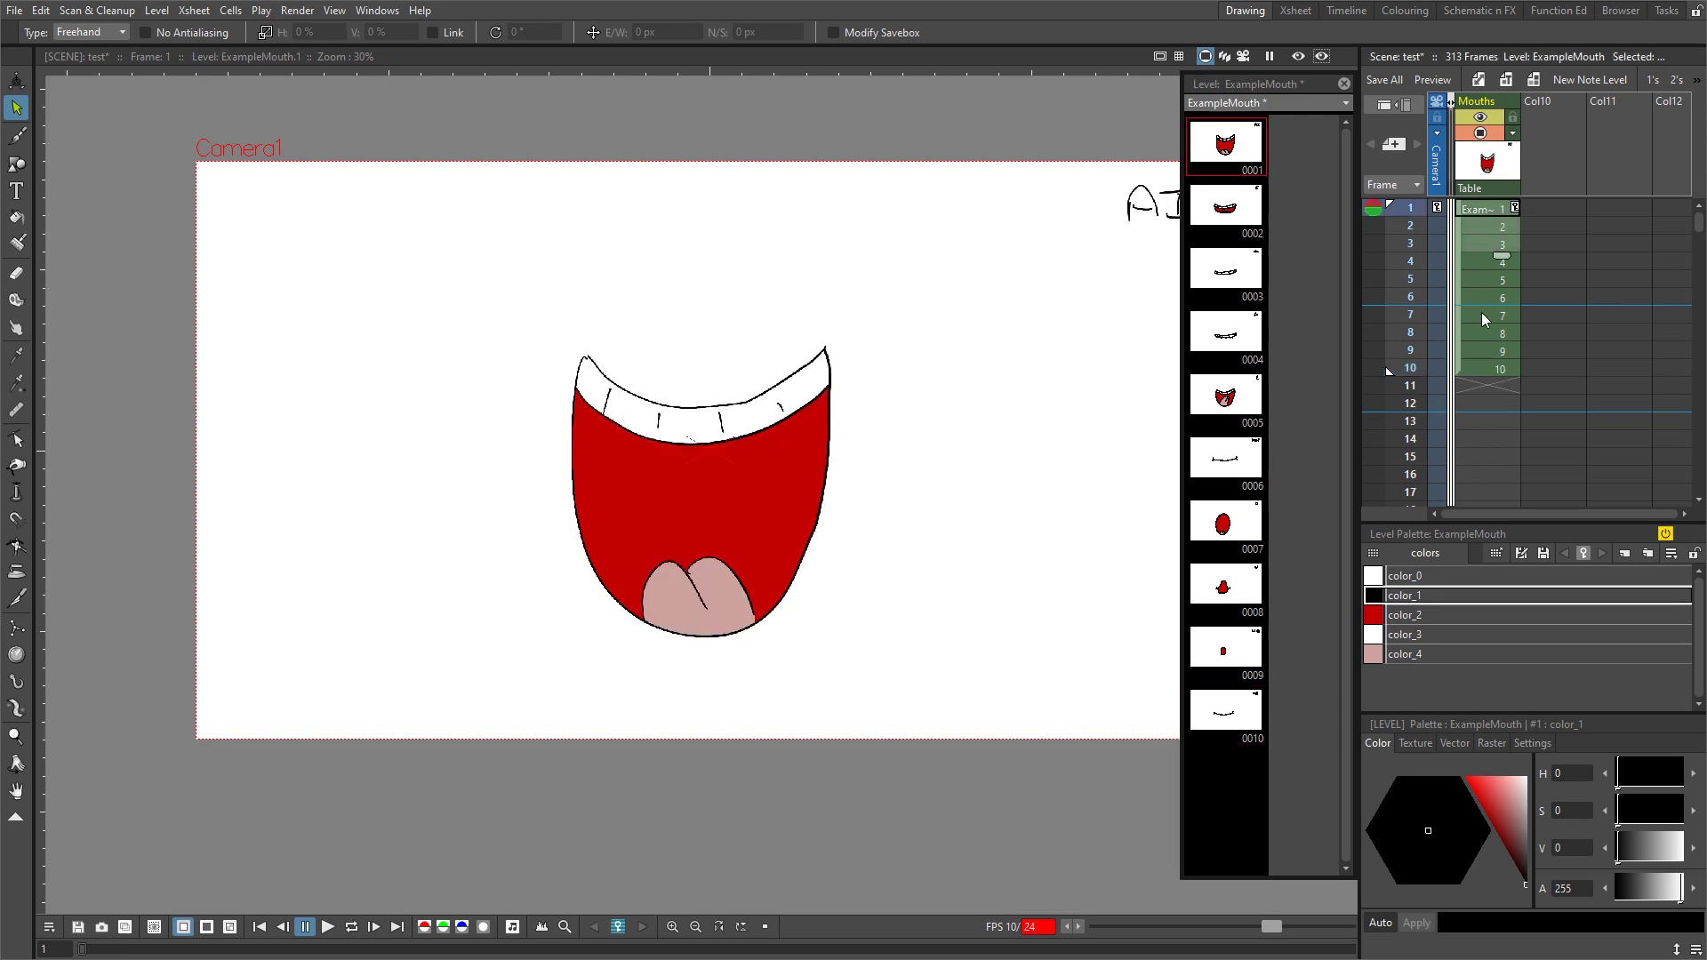
left_click(1676, 79)
left_click_drag(1582, 544, 1582, 658)
left_click(1503, 545)
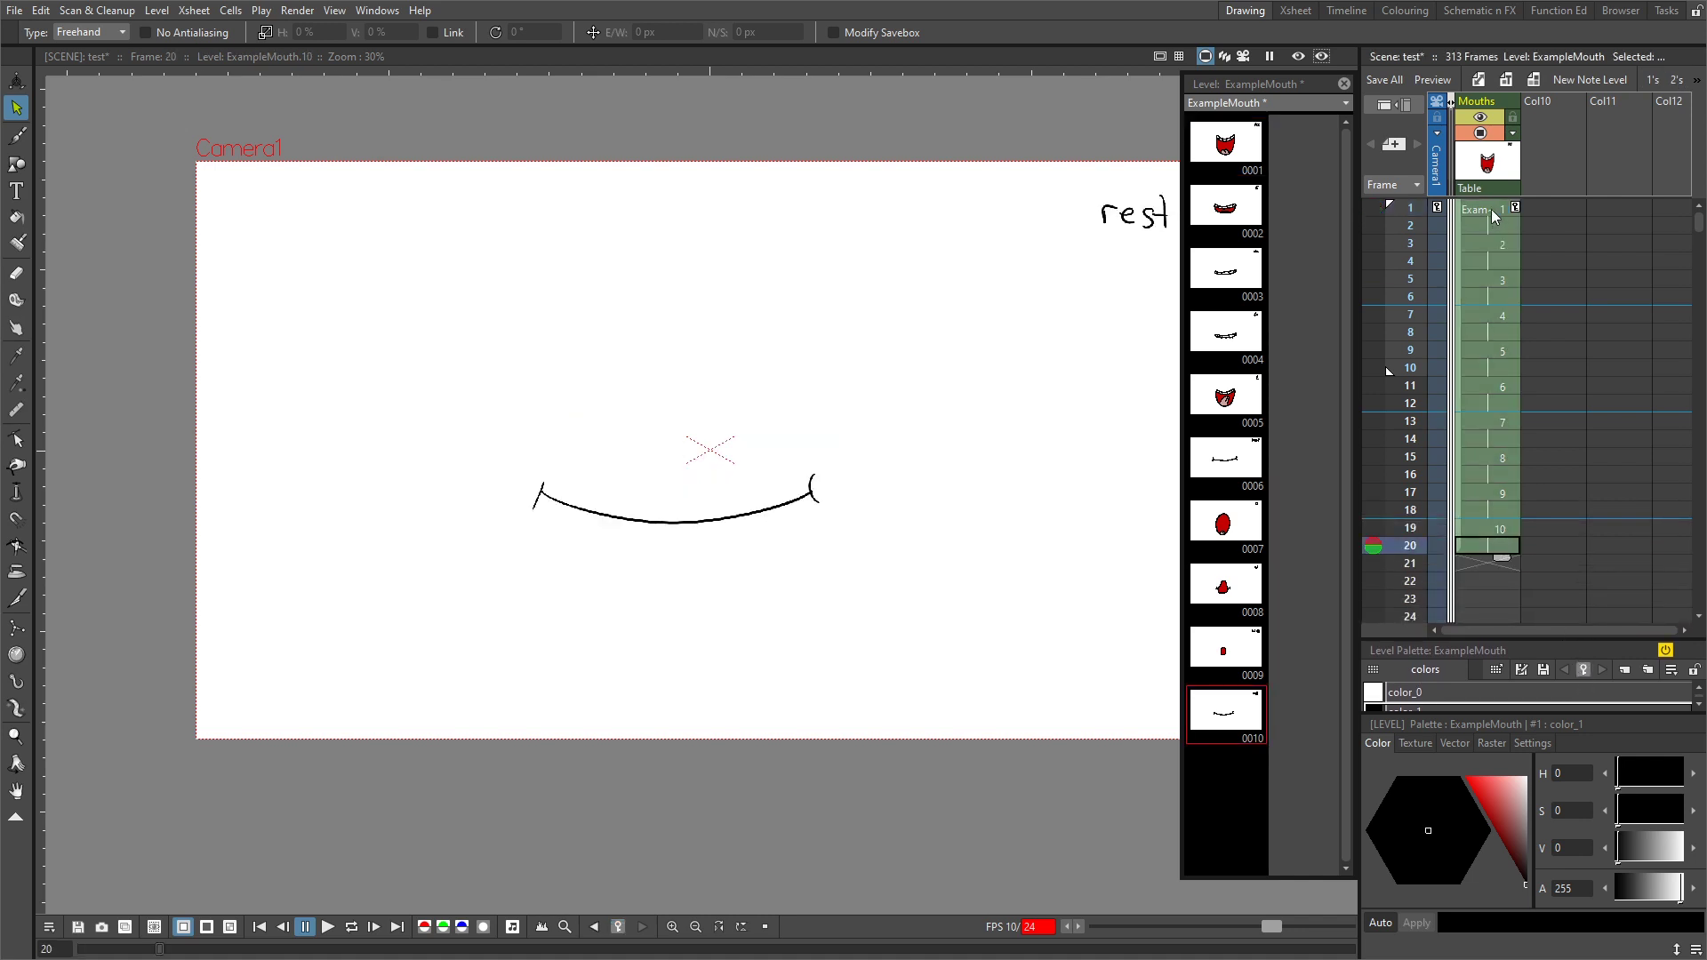
- Autorenumber the drawings to 1, 3, 5 … 19, then return them to 1's
right_click(1487, 301)
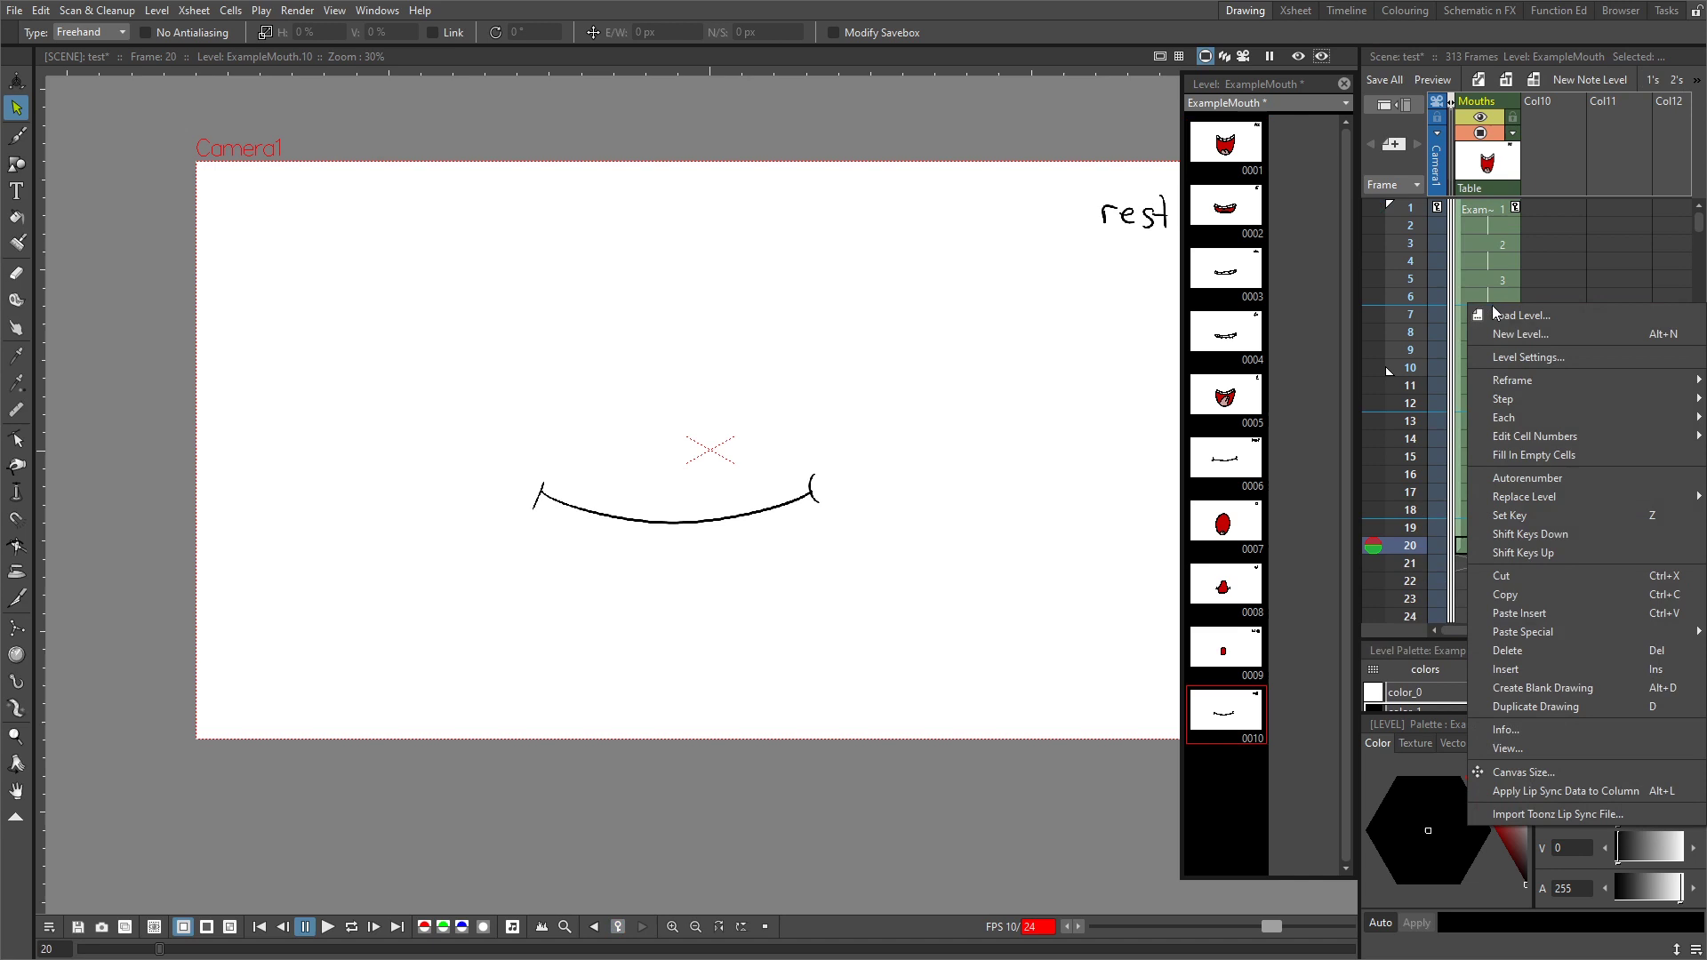
left_click(1535, 478)
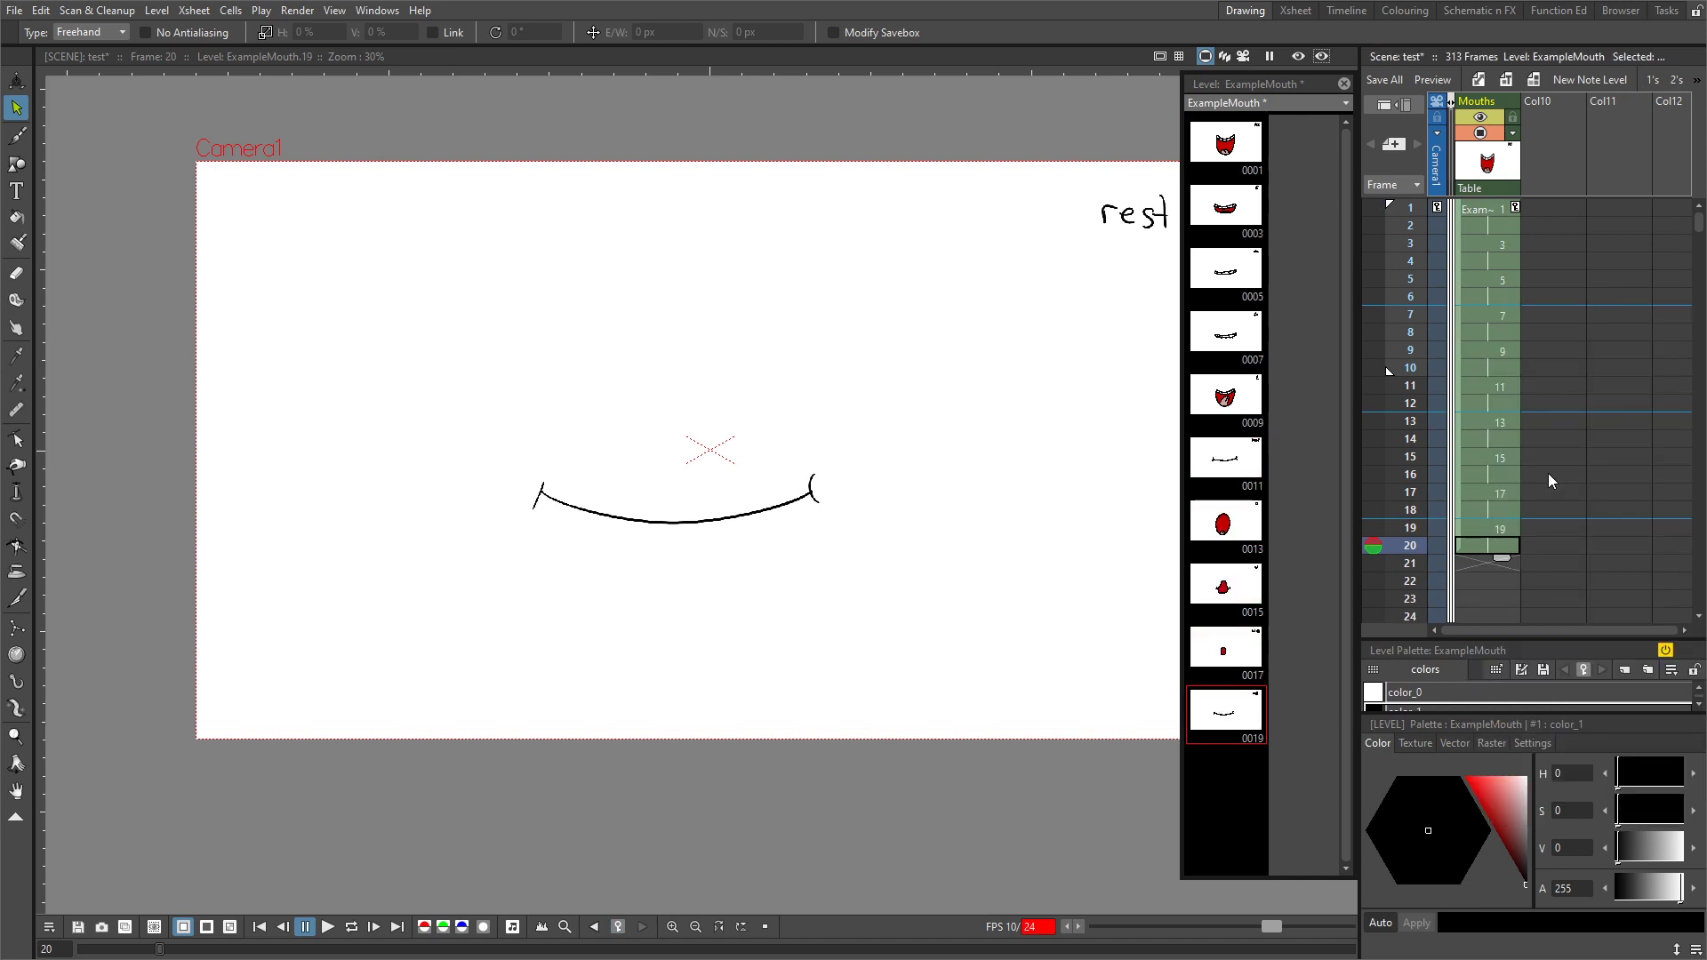
left_click(1483, 210)
left_click(1653, 80)
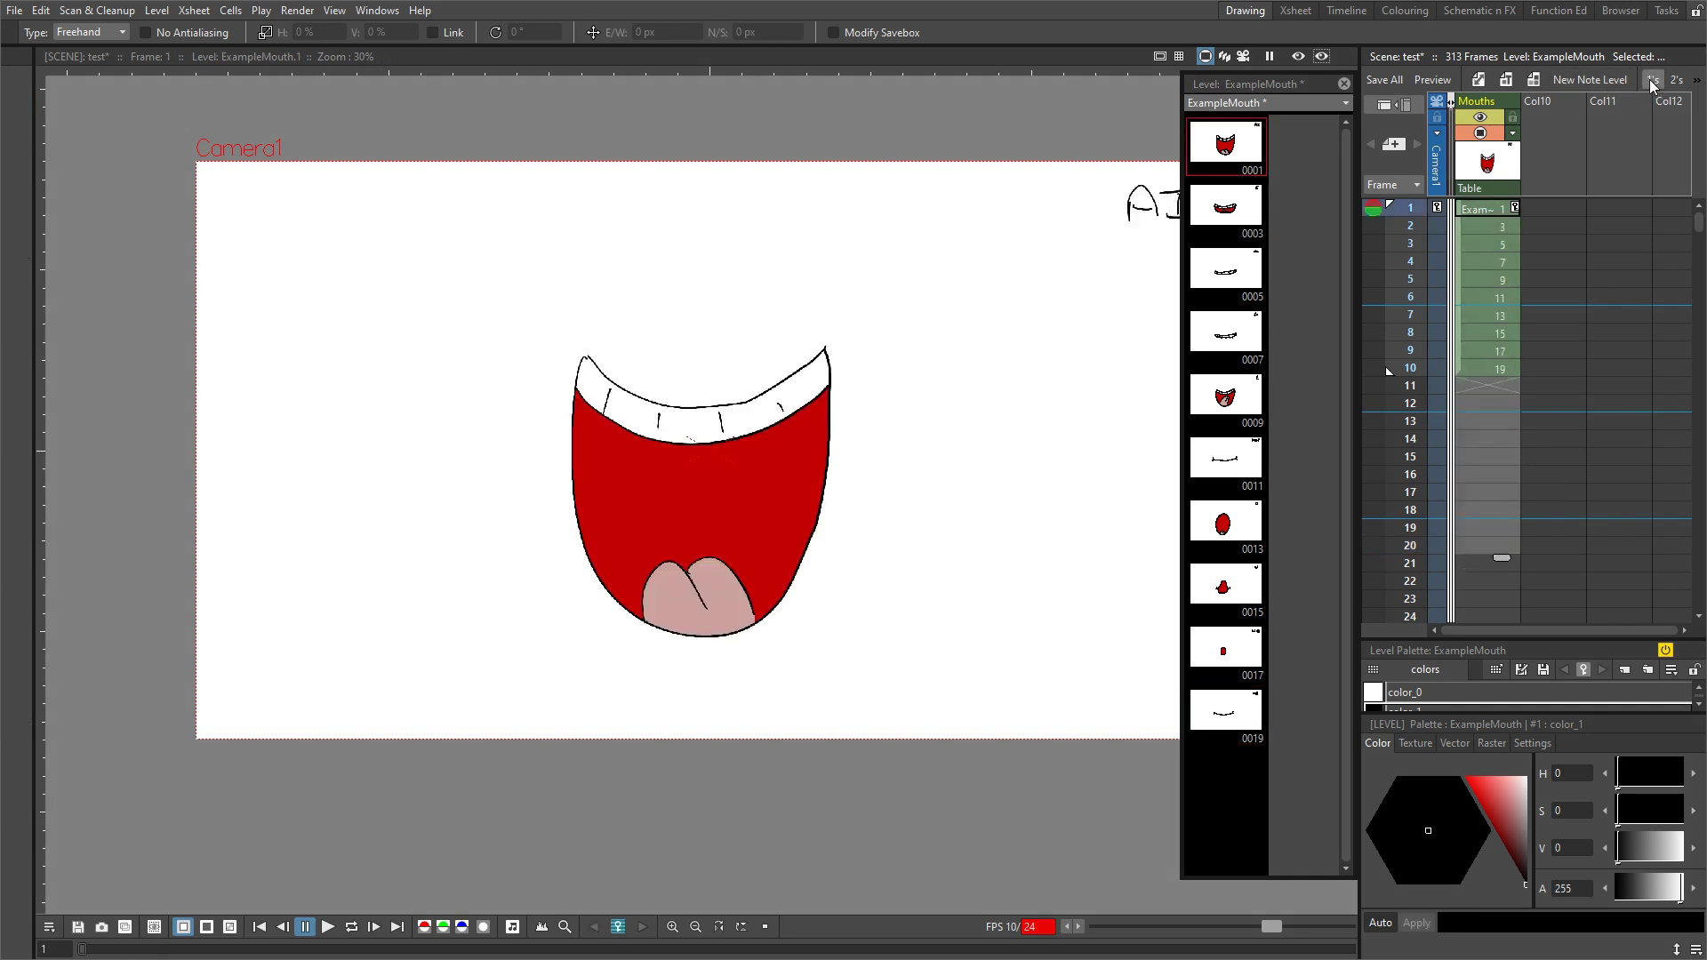
- Autorenumber the drawings 1–10, then shift the Mouths cells down to start at frame 7
right_click(1469, 370)
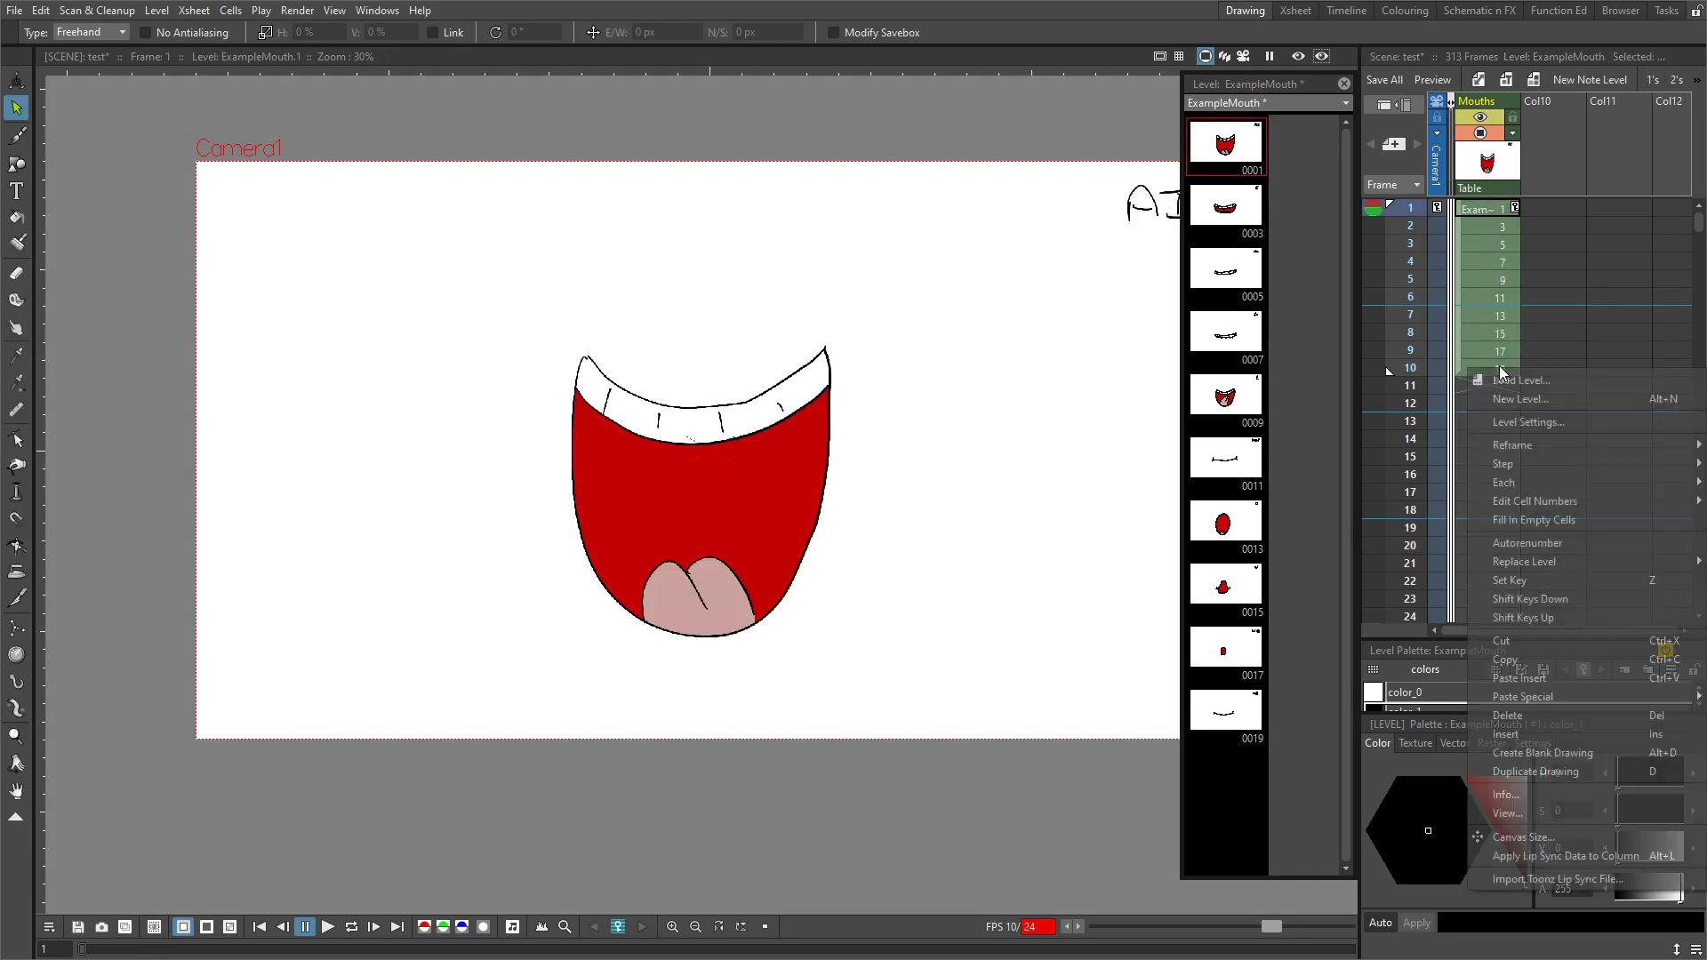
left_click(1555, 544)
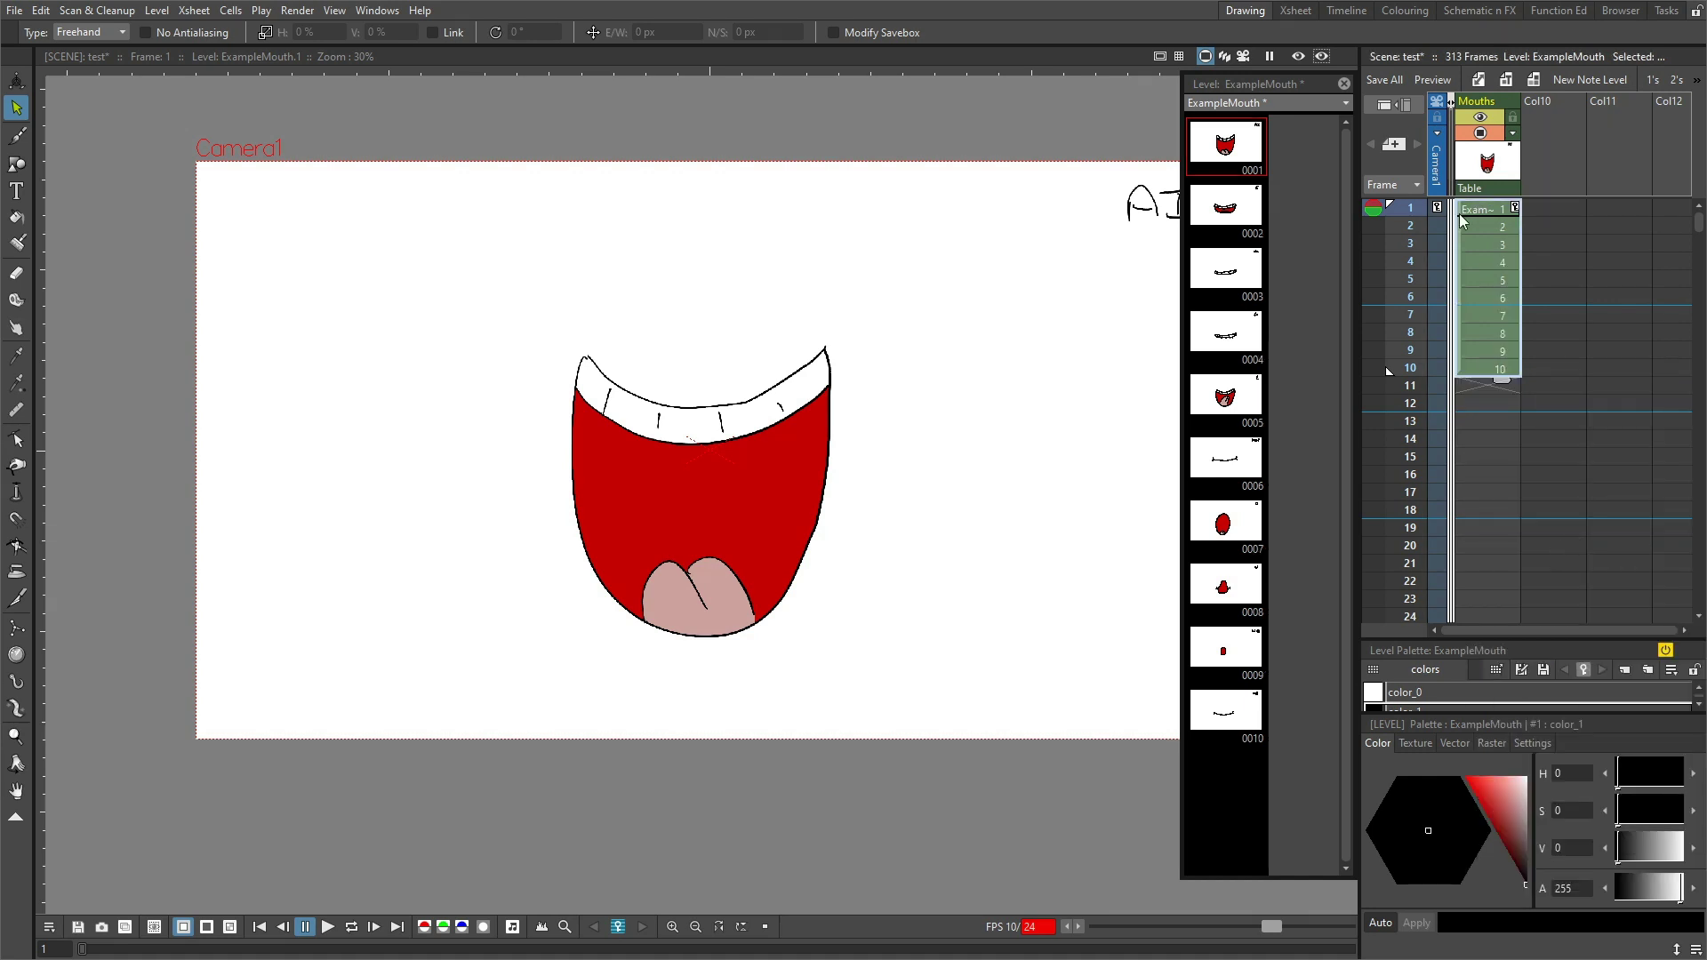
left_click_drag(1459, 213, 1465, 318)
- Lengthen the hold on drawing 5, pushing drawing 6 and later drawings further down
left_click(1496, 384)
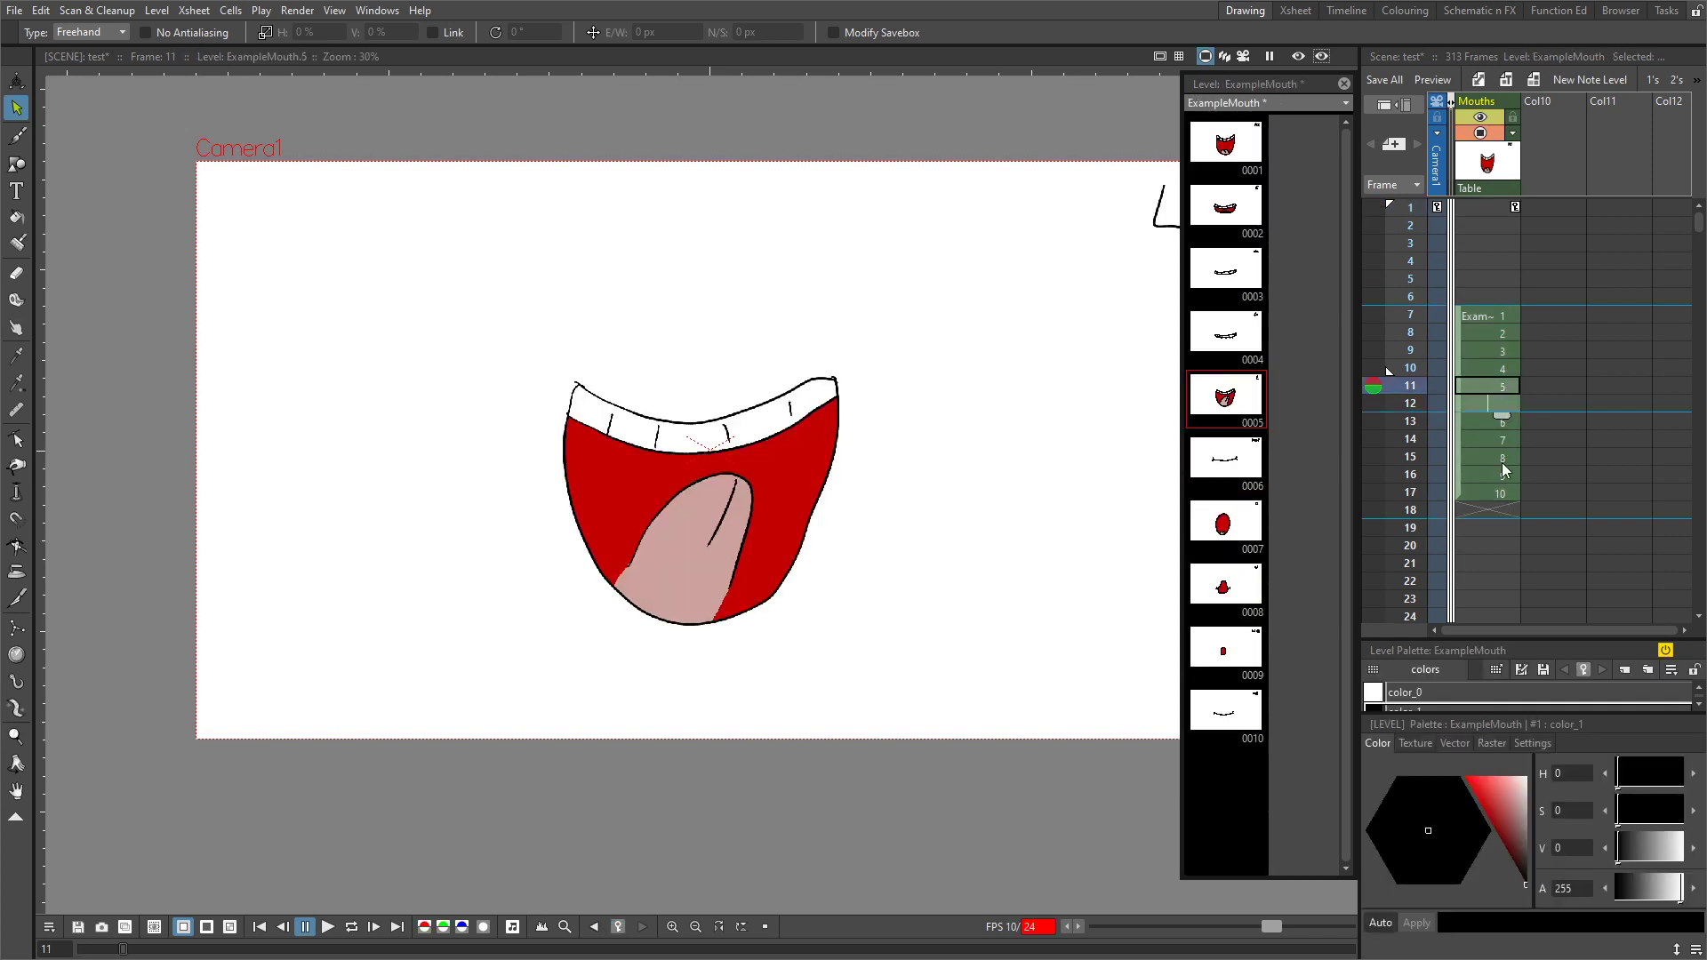
left_click_drag(1502, 462, 1507, 532)
left_click(1501, 496)
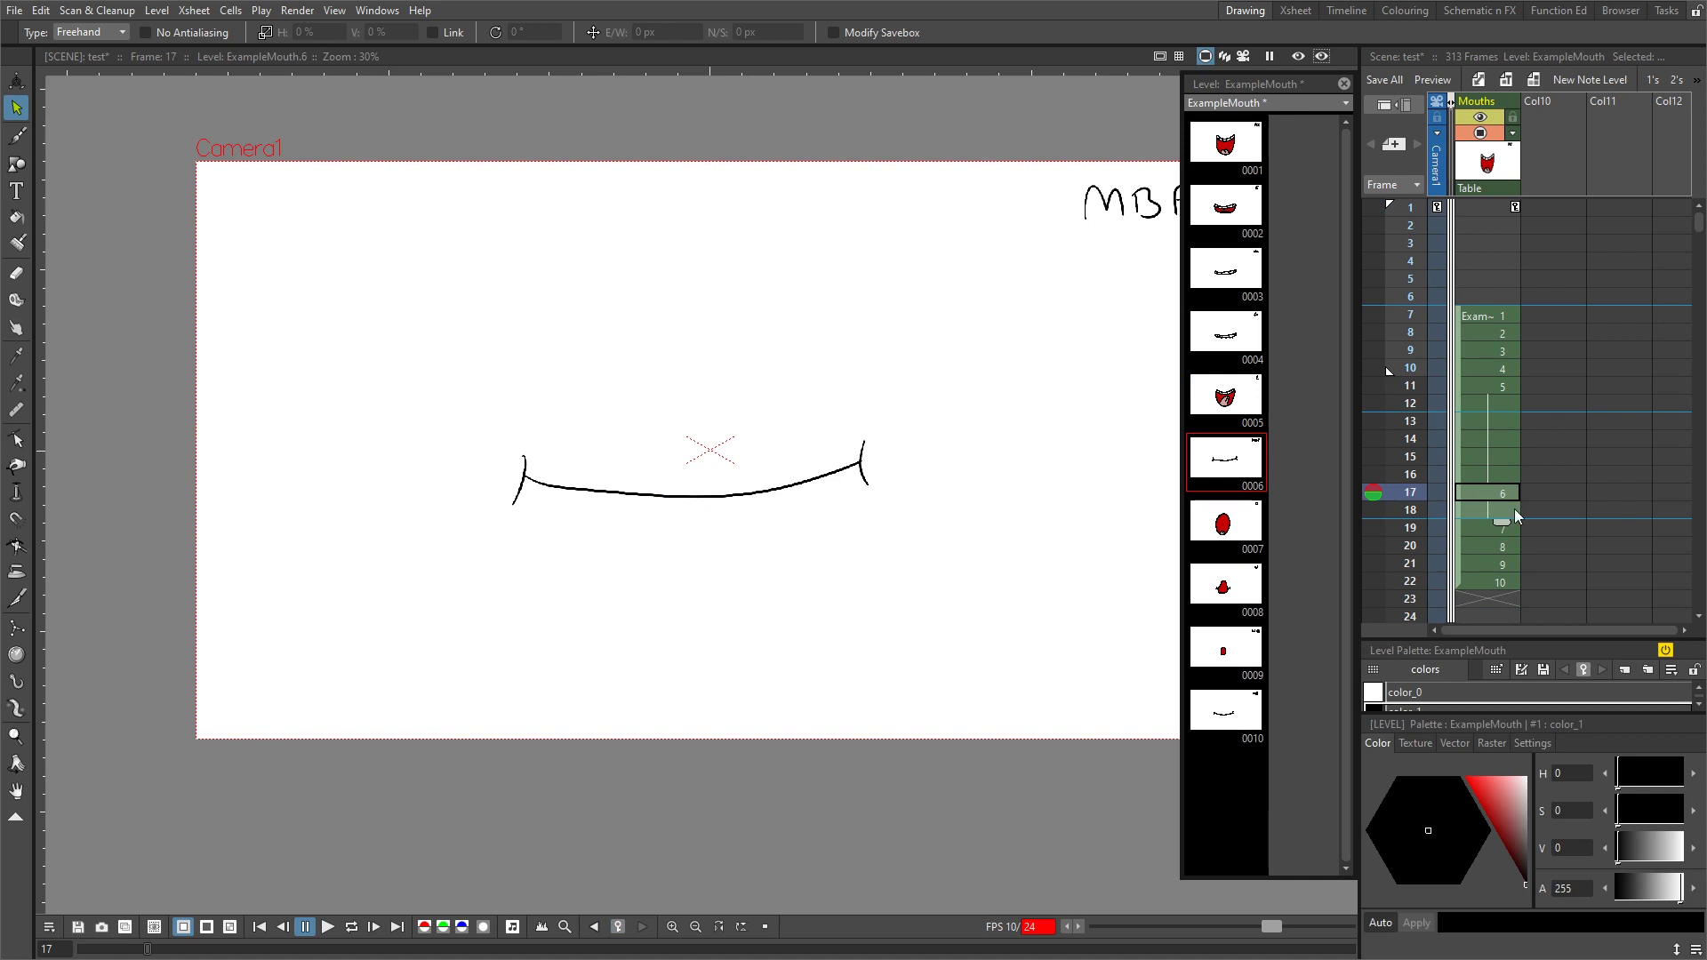
left_click(1498, 315)
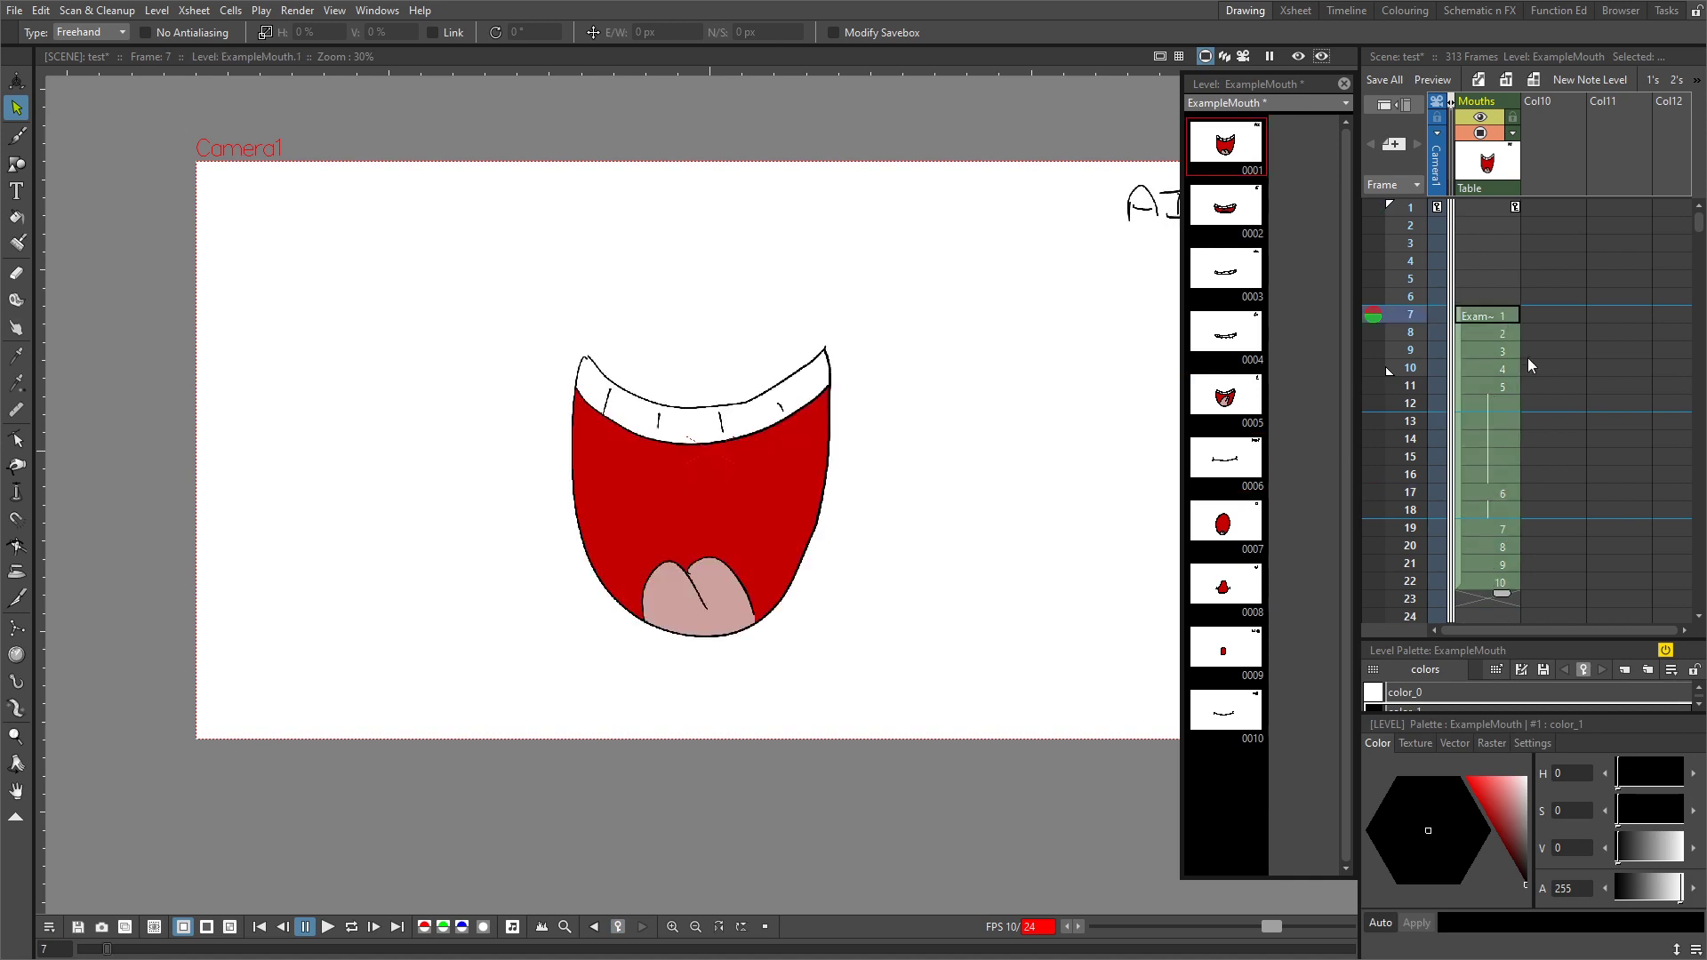
- Autorenumber the drawings to their frames (7–11, 17, 19–22), then move the cells back to frame 1
right_click(1485, 349)
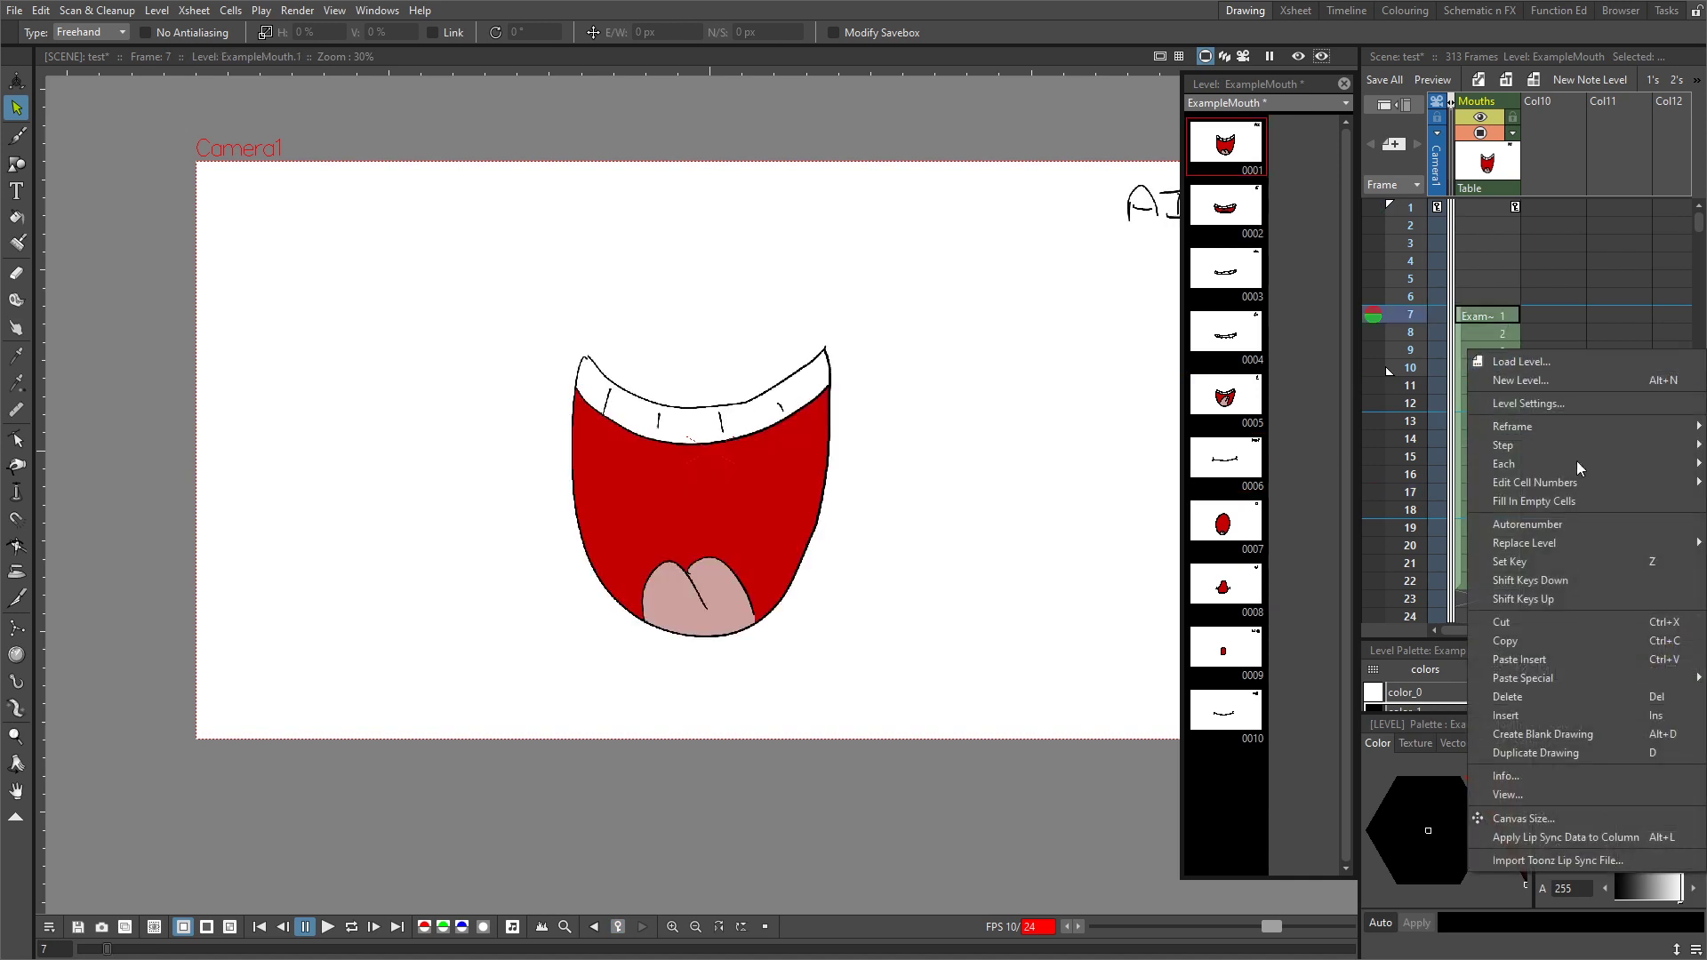
left_click(1573, 524)
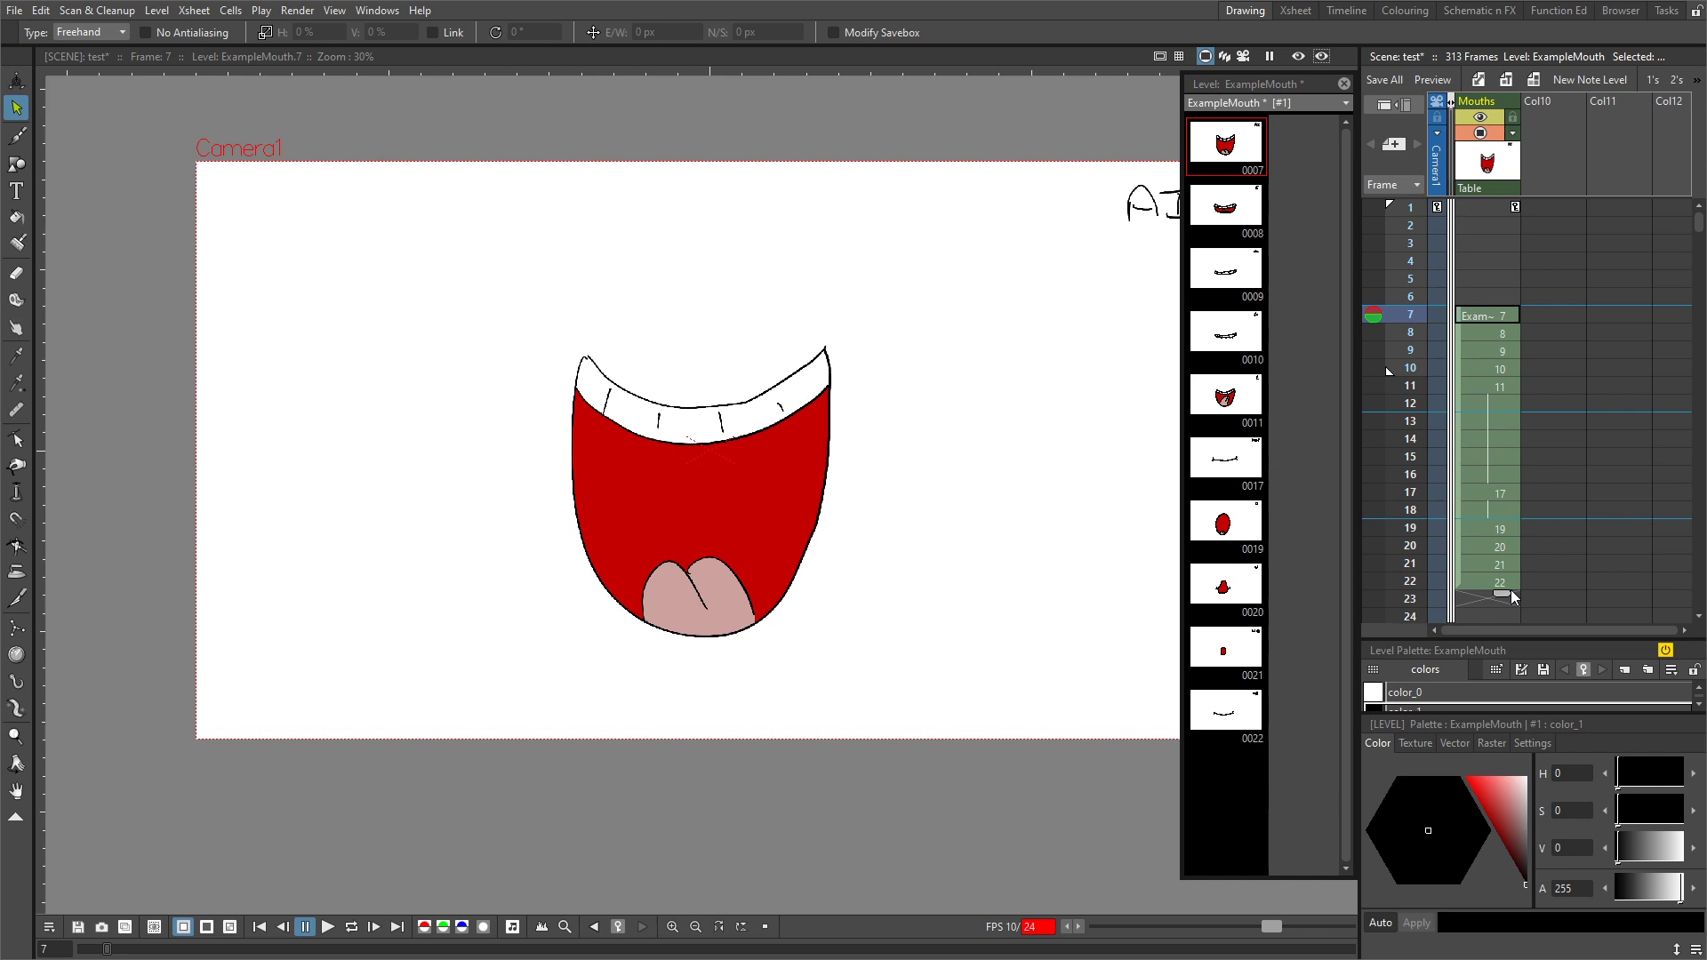
left_click_drag(1462, 317, 1463, 210)
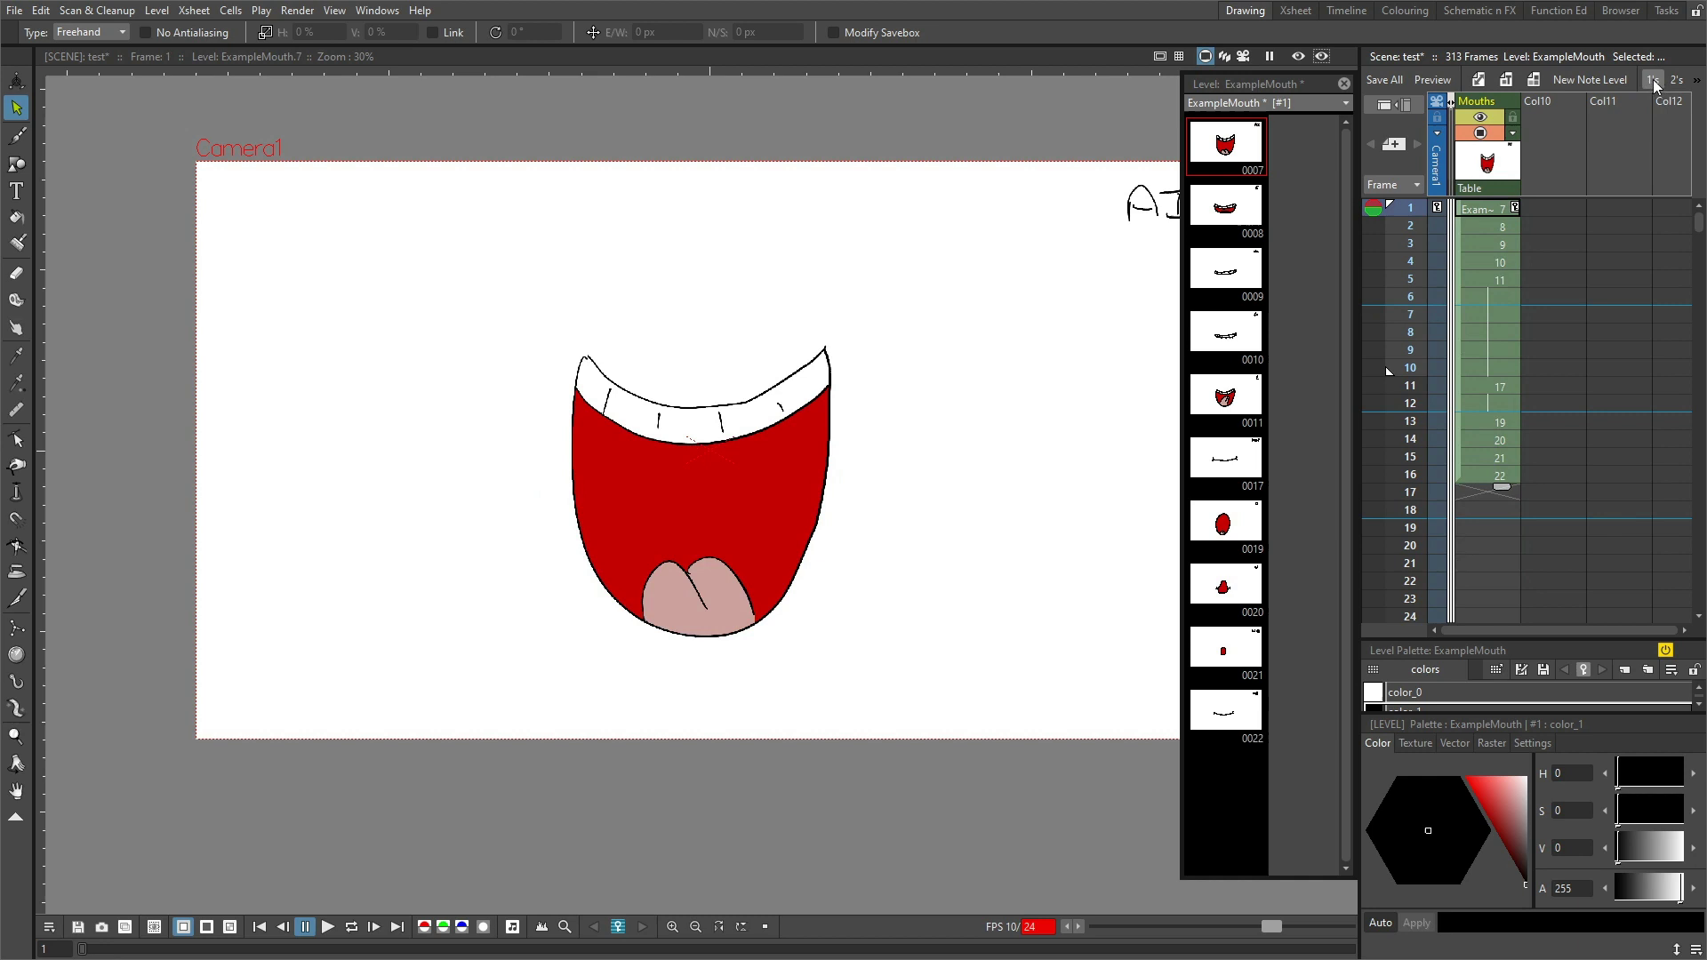
- Set the Mouths cells to 1's and autorenumber the drawings 1–10 to match frames 1–10
left_click(1653, 79)
left_click(1499, 230)
right_click(1502, 369)
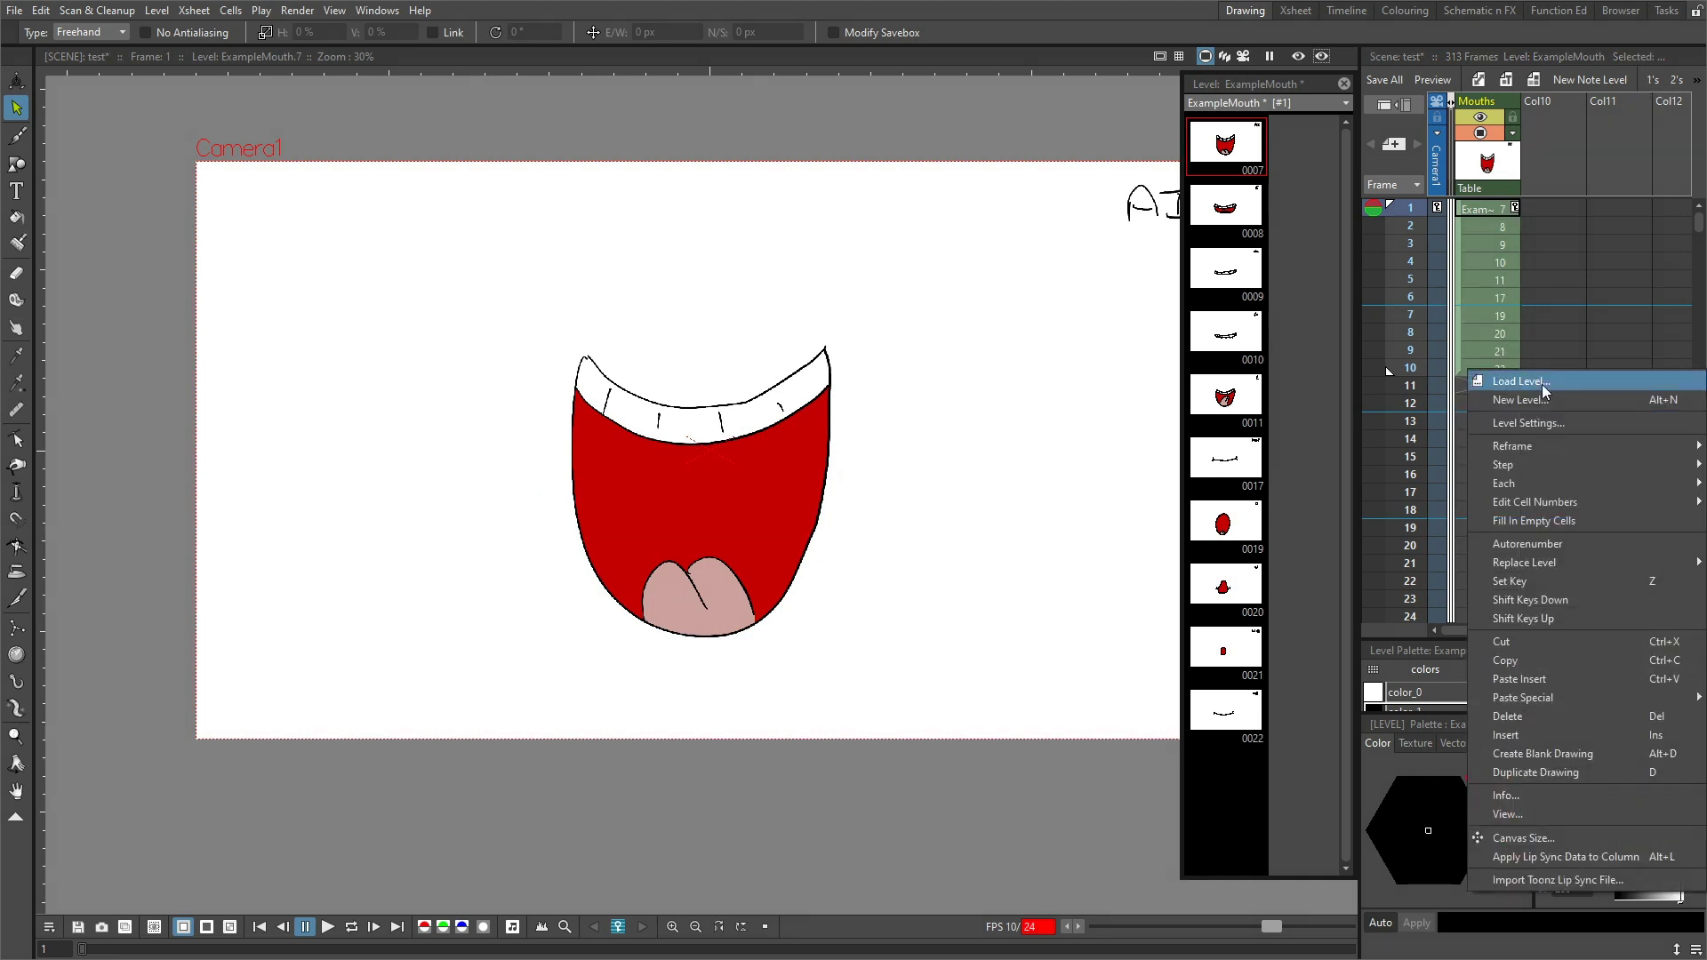
left_click(1543, 536)
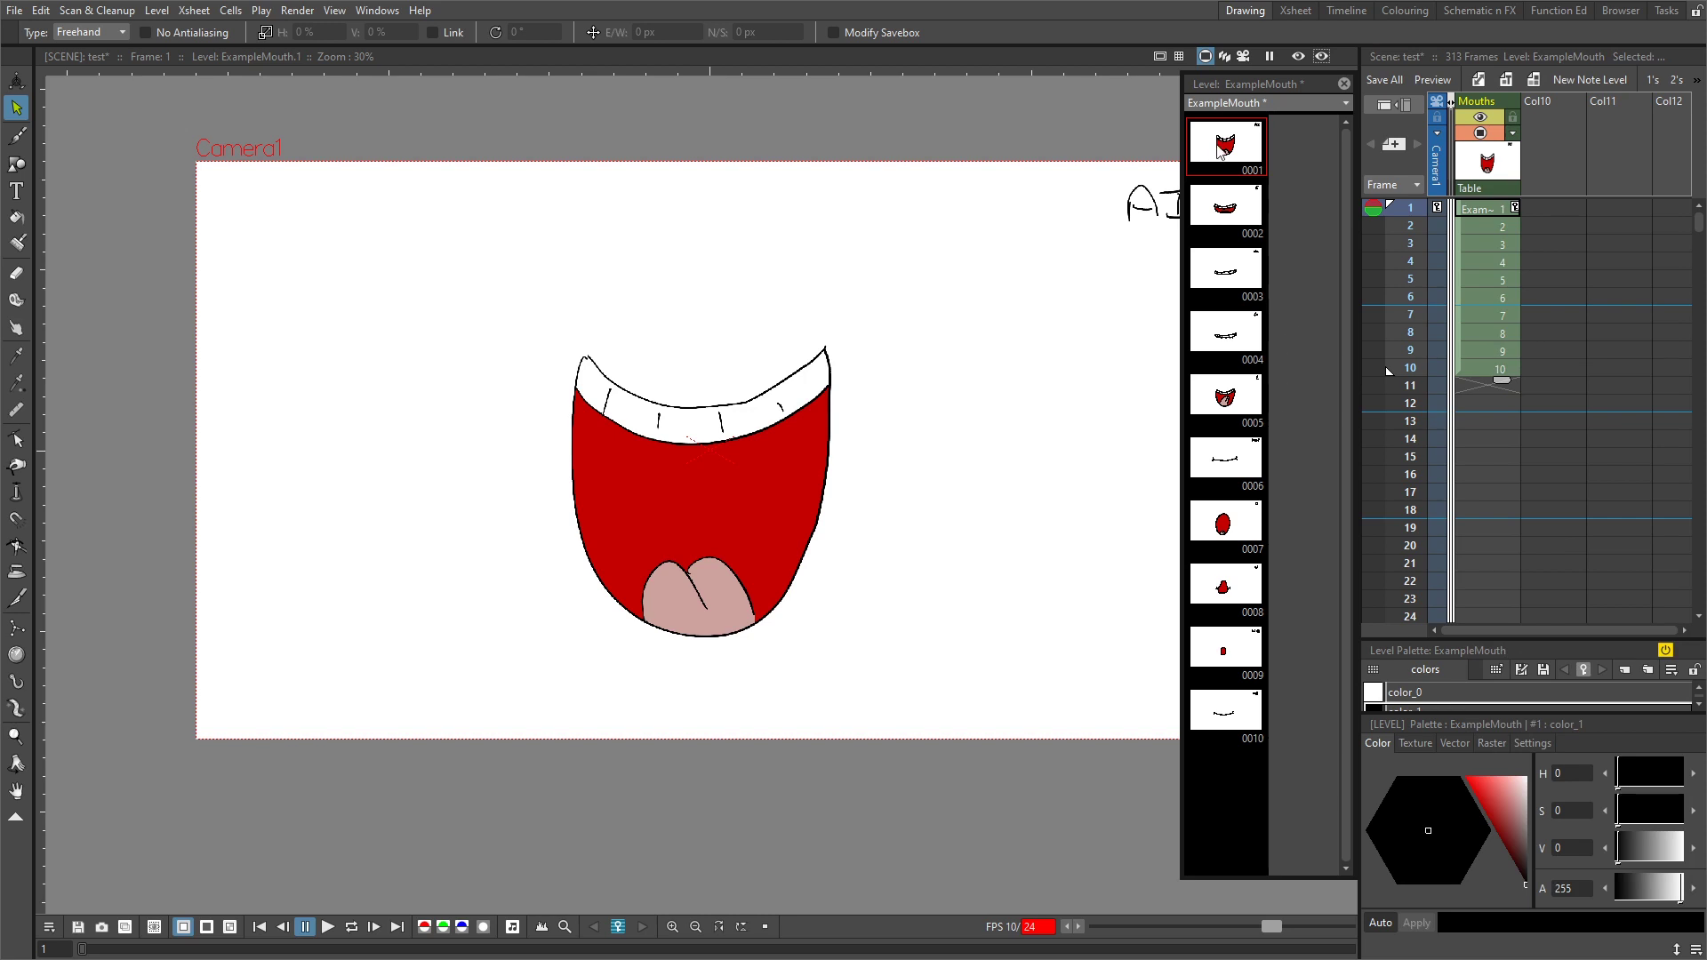
- Renumber all ten Level Strip drawings with Start 10 and Step 2, giving 0010–0028
left_click_drag(1220, 150, 1229, 696)
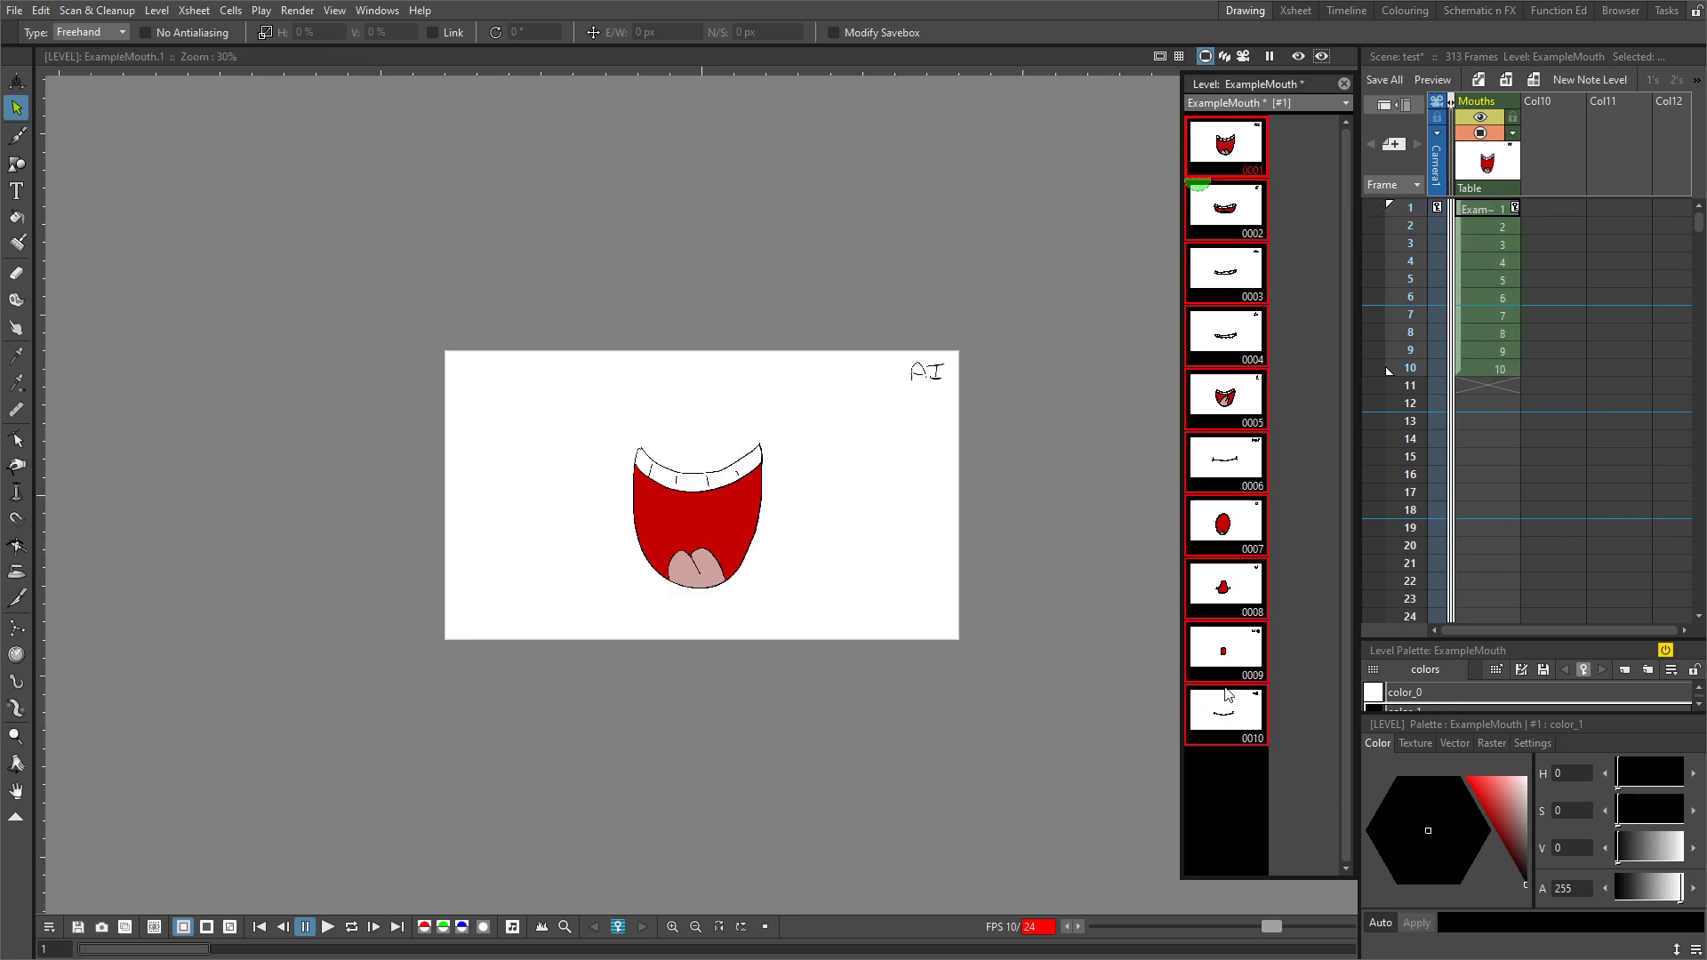
right_click(1230, 706)
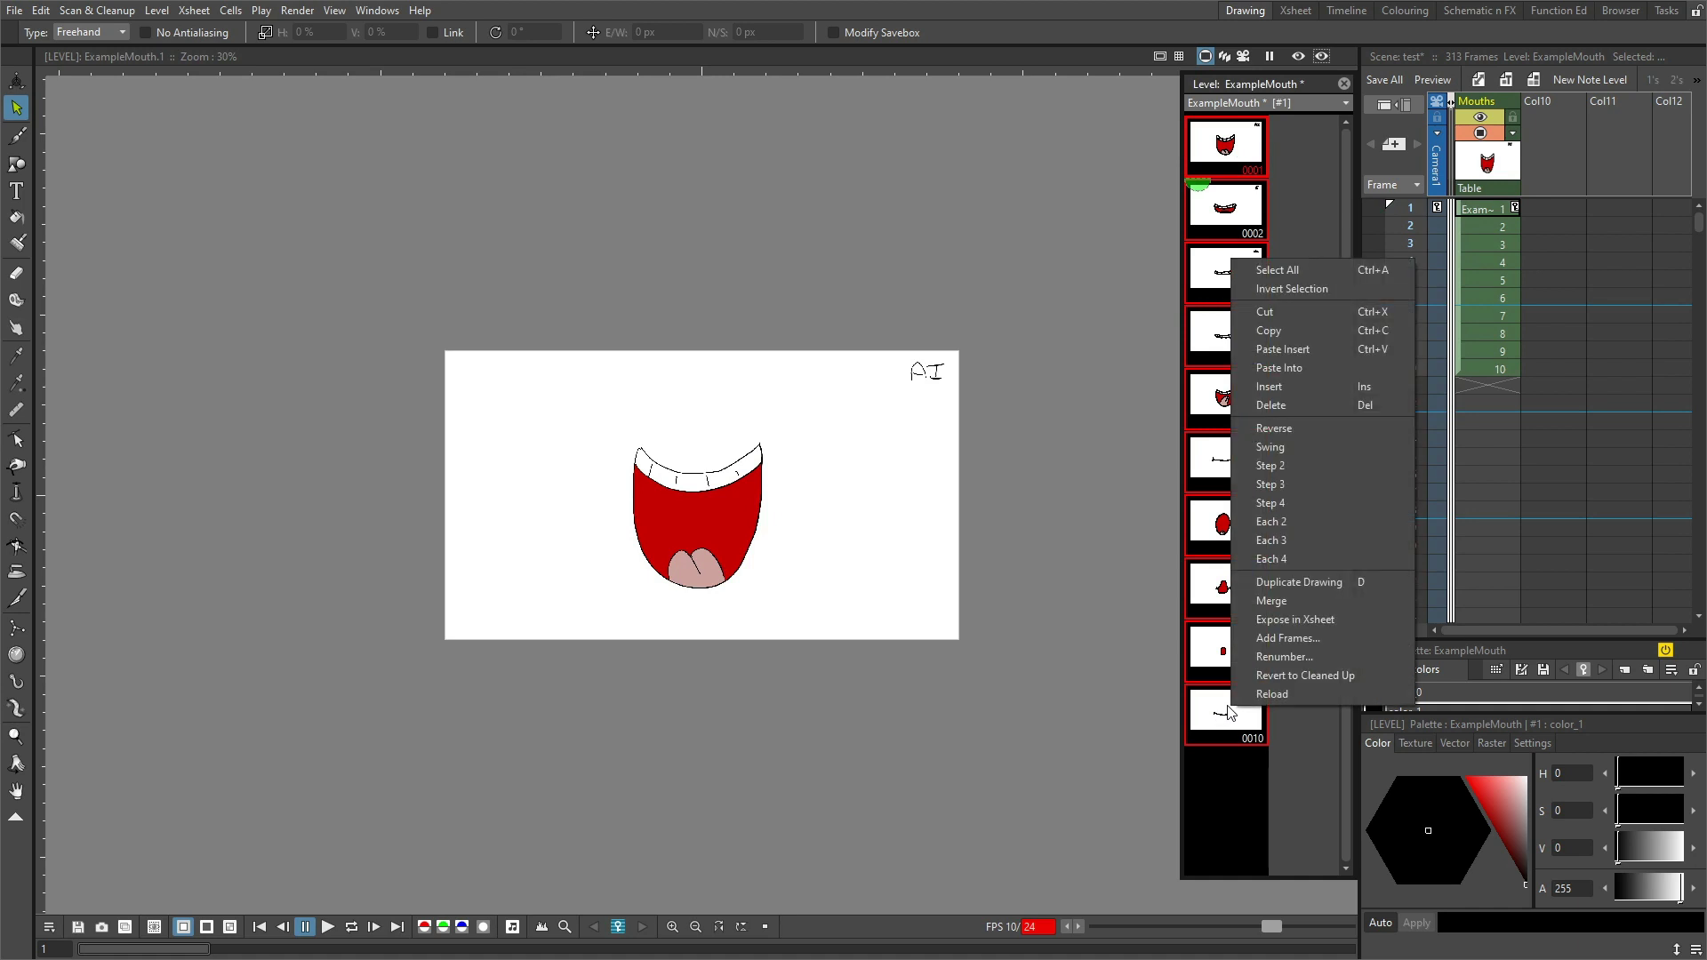
left_click(1283, 656)
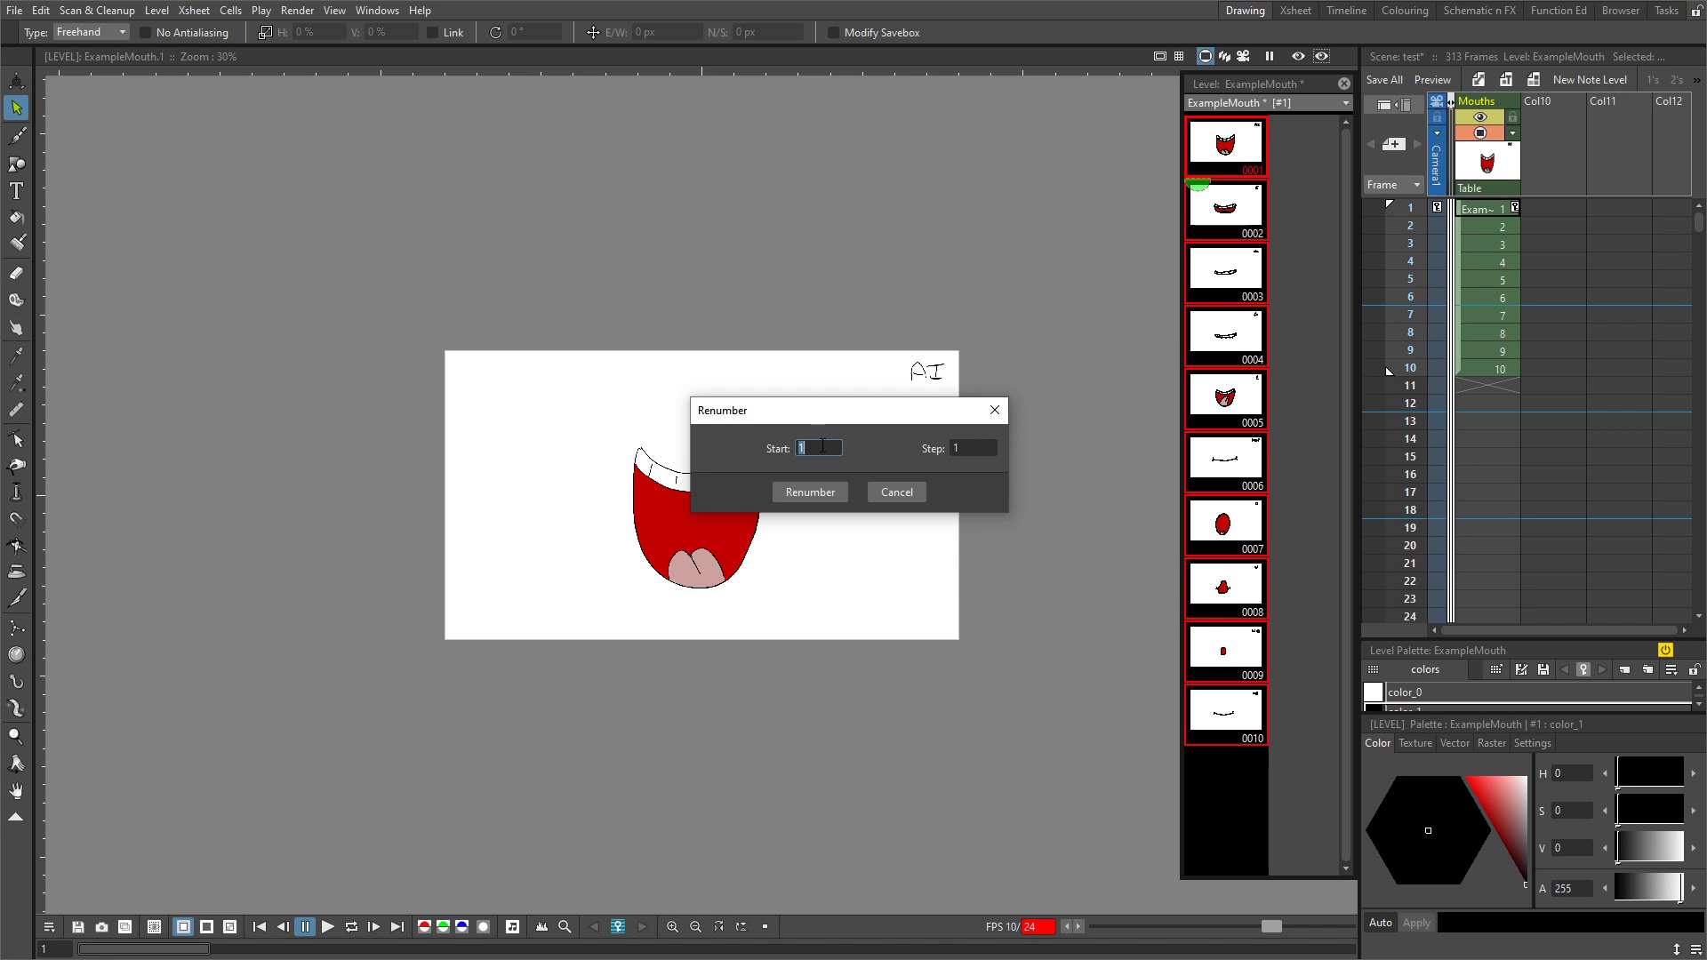
type("0")
left_click(982, 446)
left_click(812, 494)
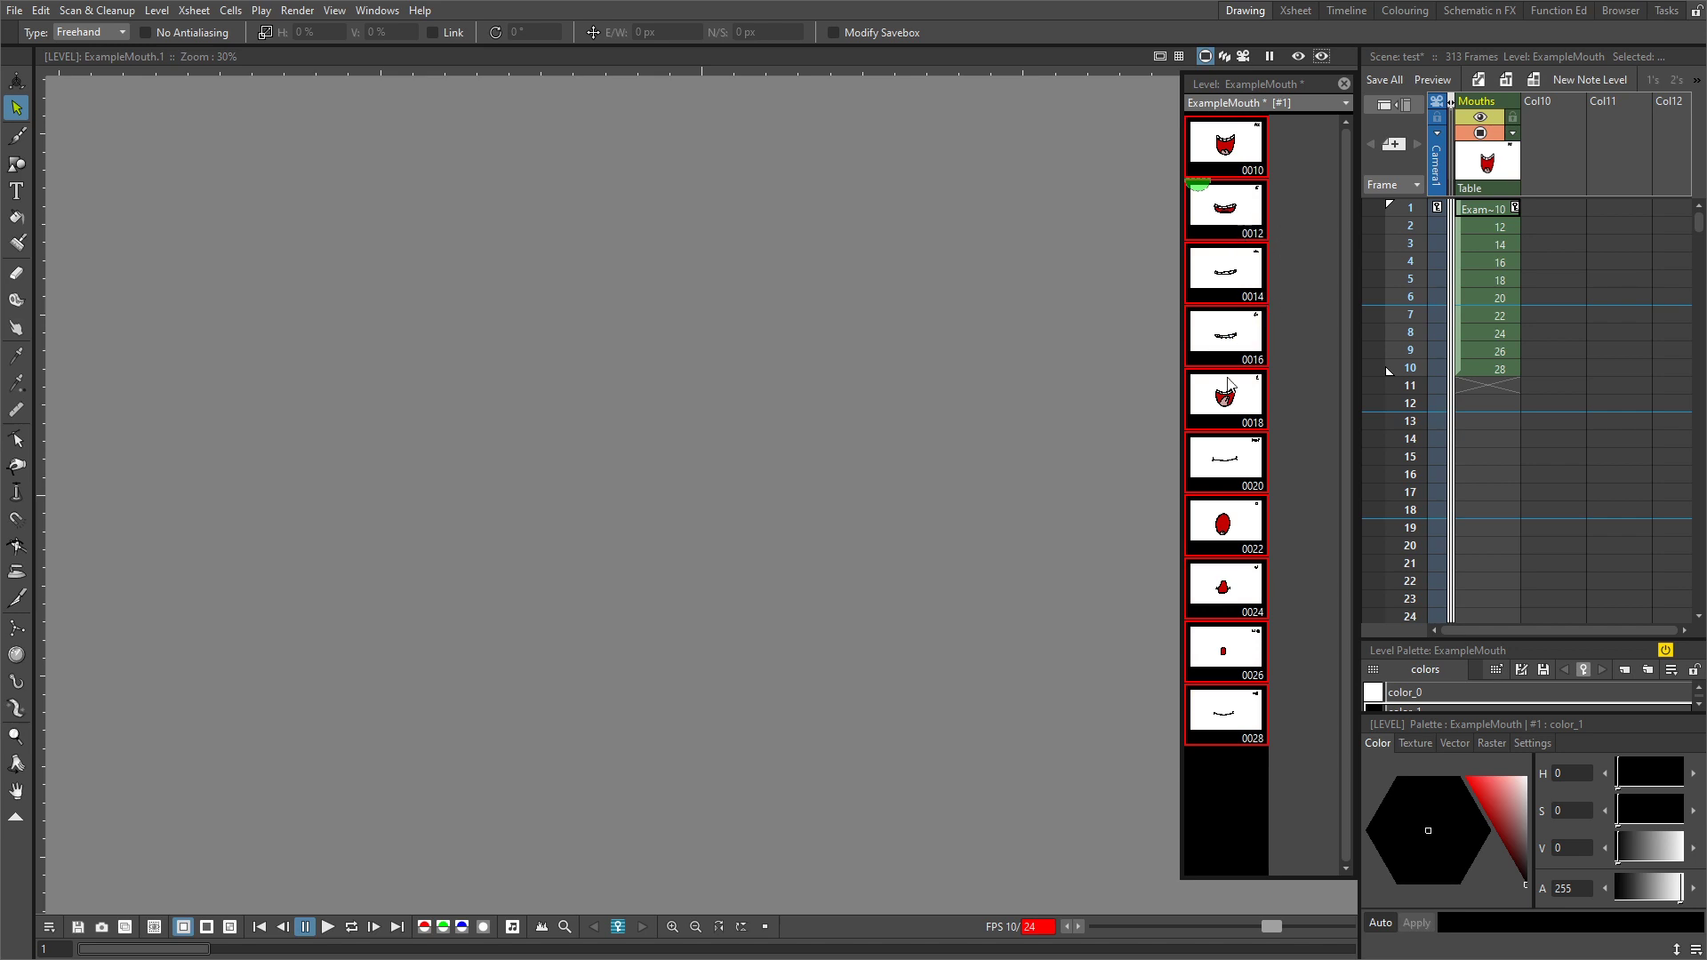
- Renumber the rest-mouth drawing 0028 to 11 through the Level Strip's Renumber dialog
left_click(1240, 720)
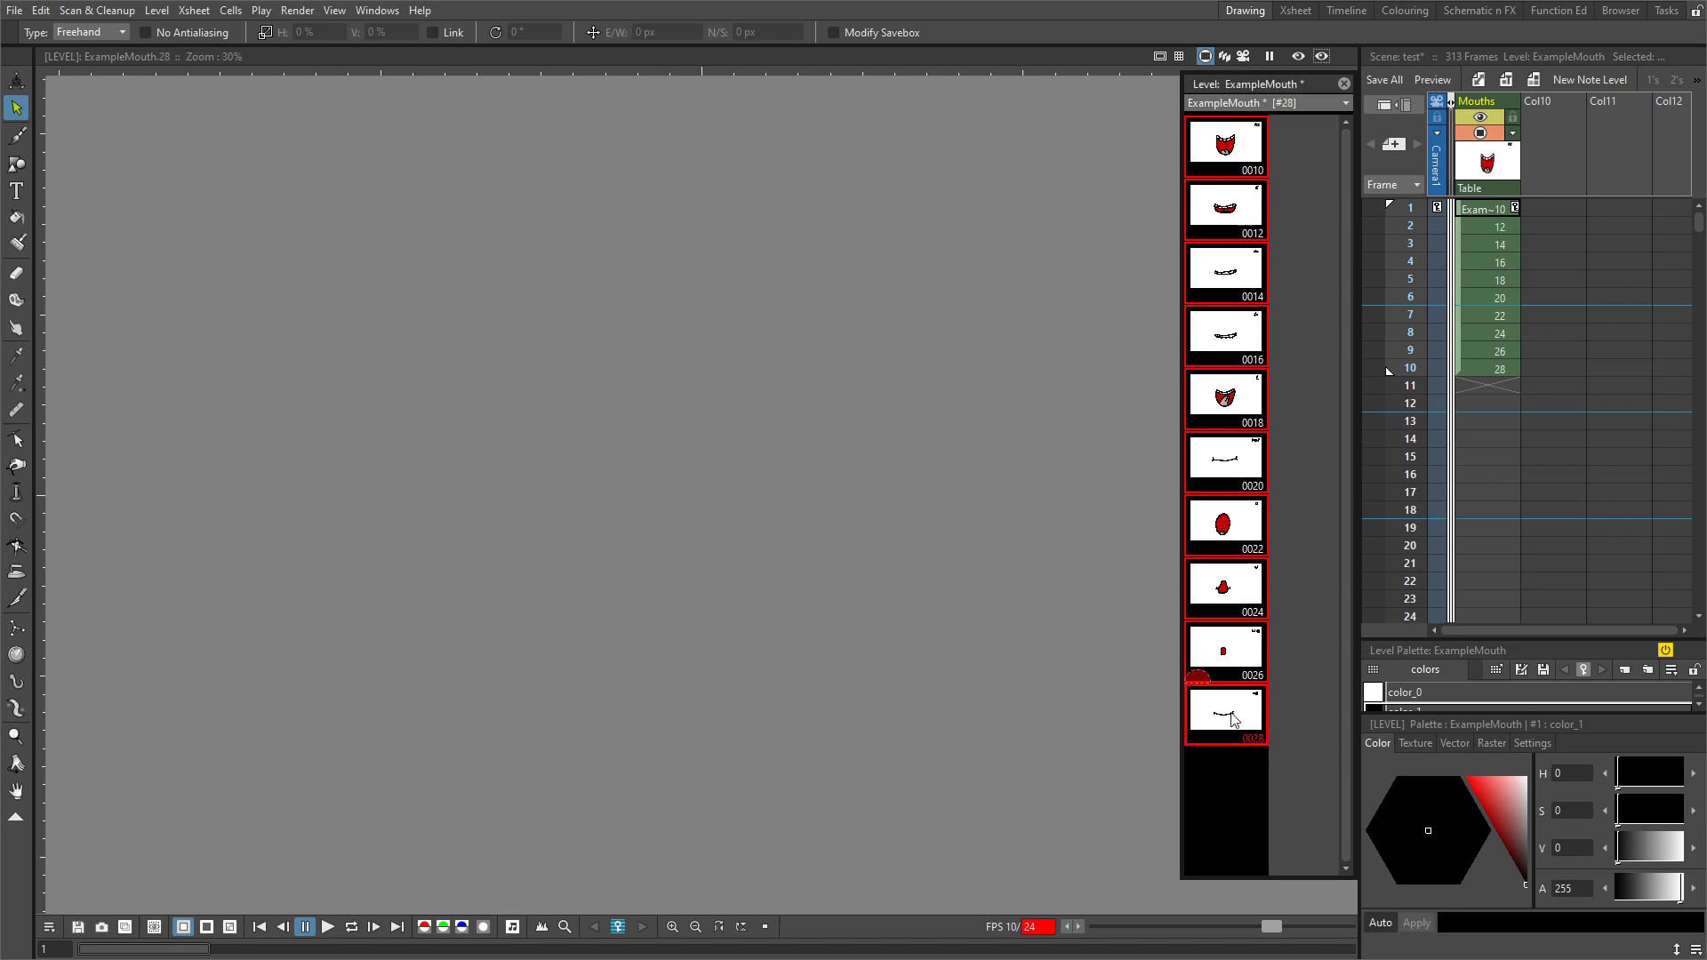
right_click(1241, 721)
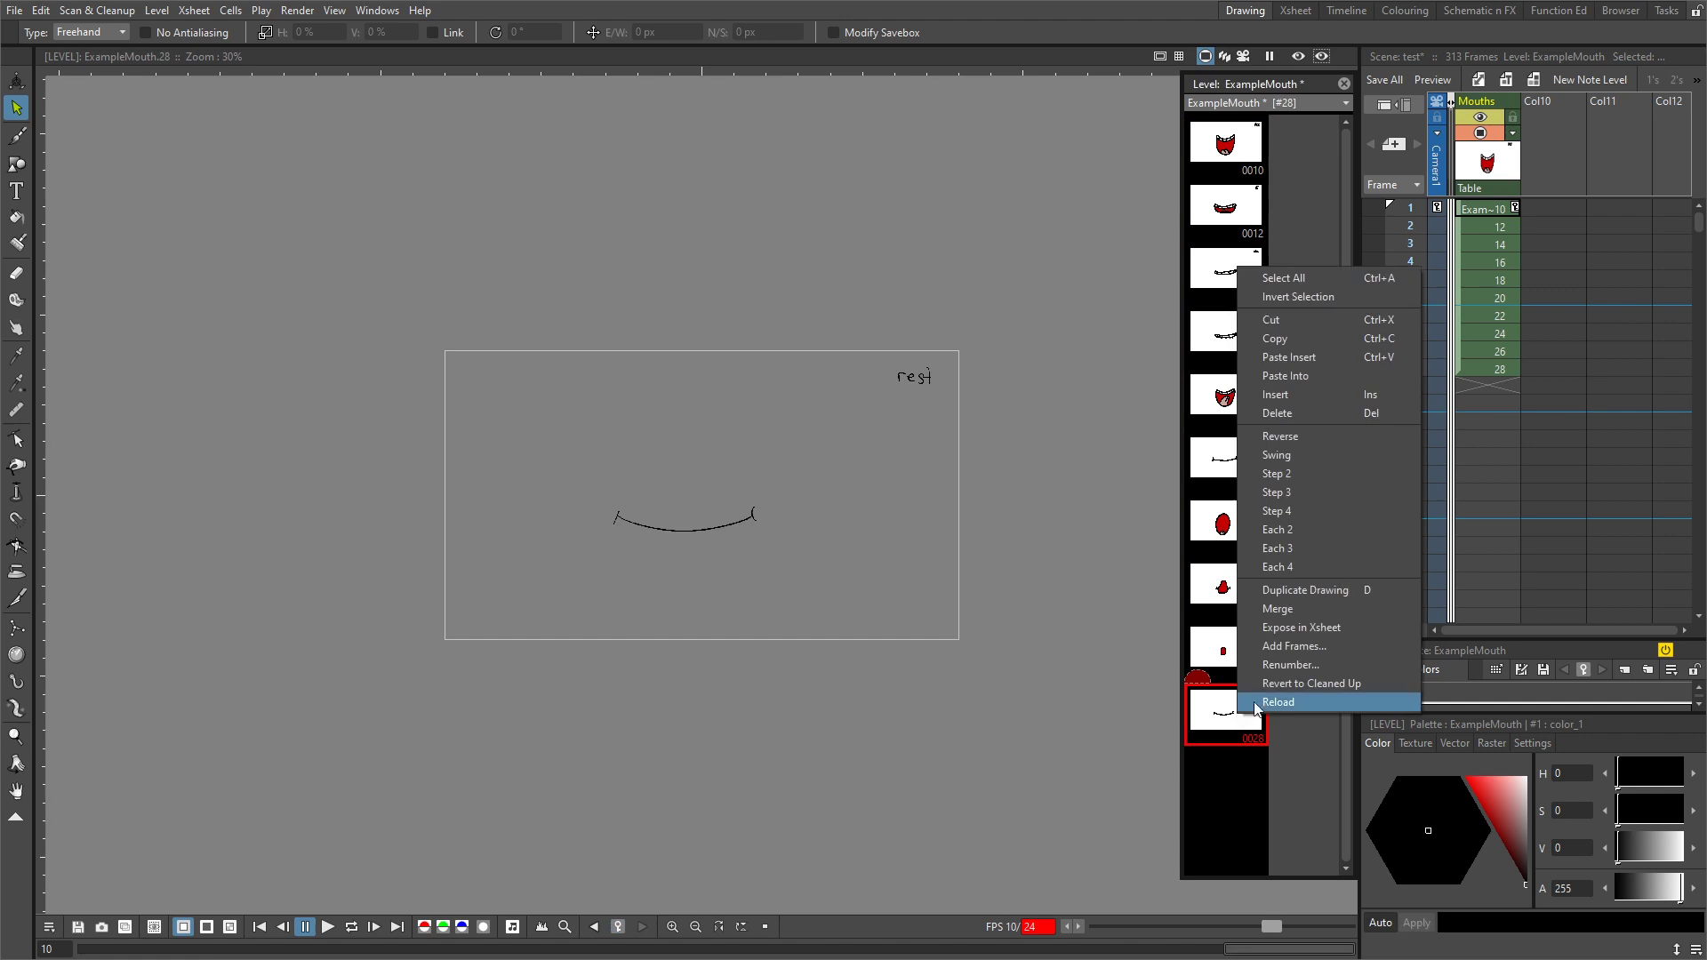
left_click(1294, 667)
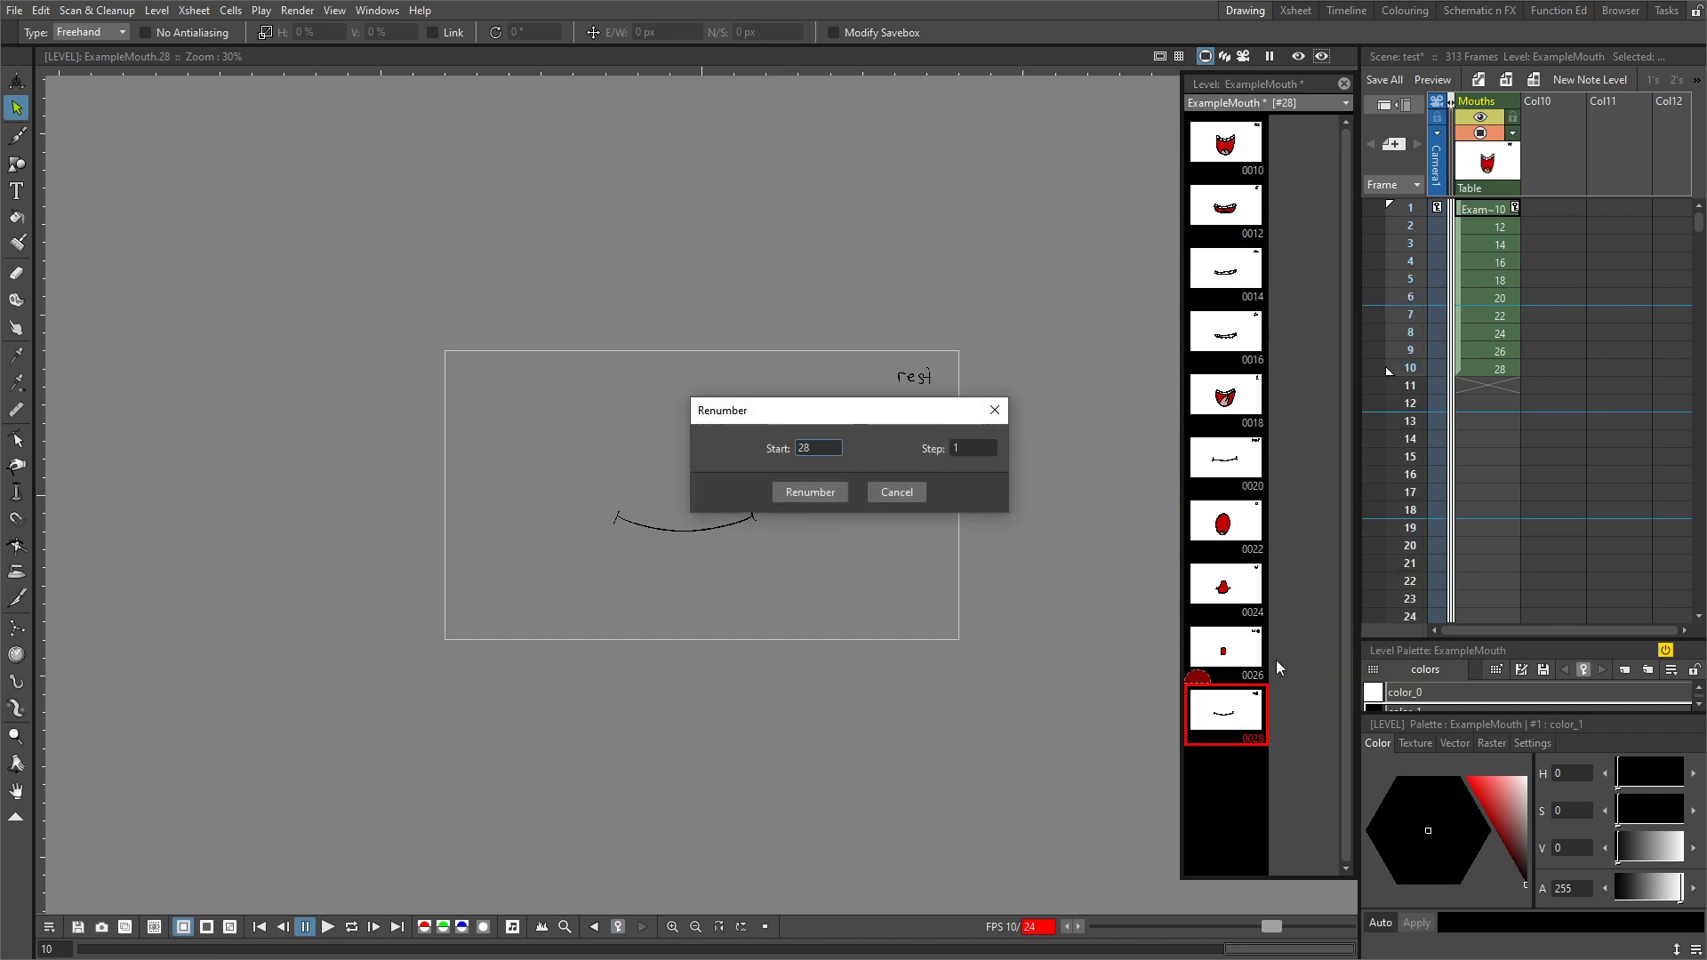
double_click(827, 447)
type("11")
left_click(809, 492)
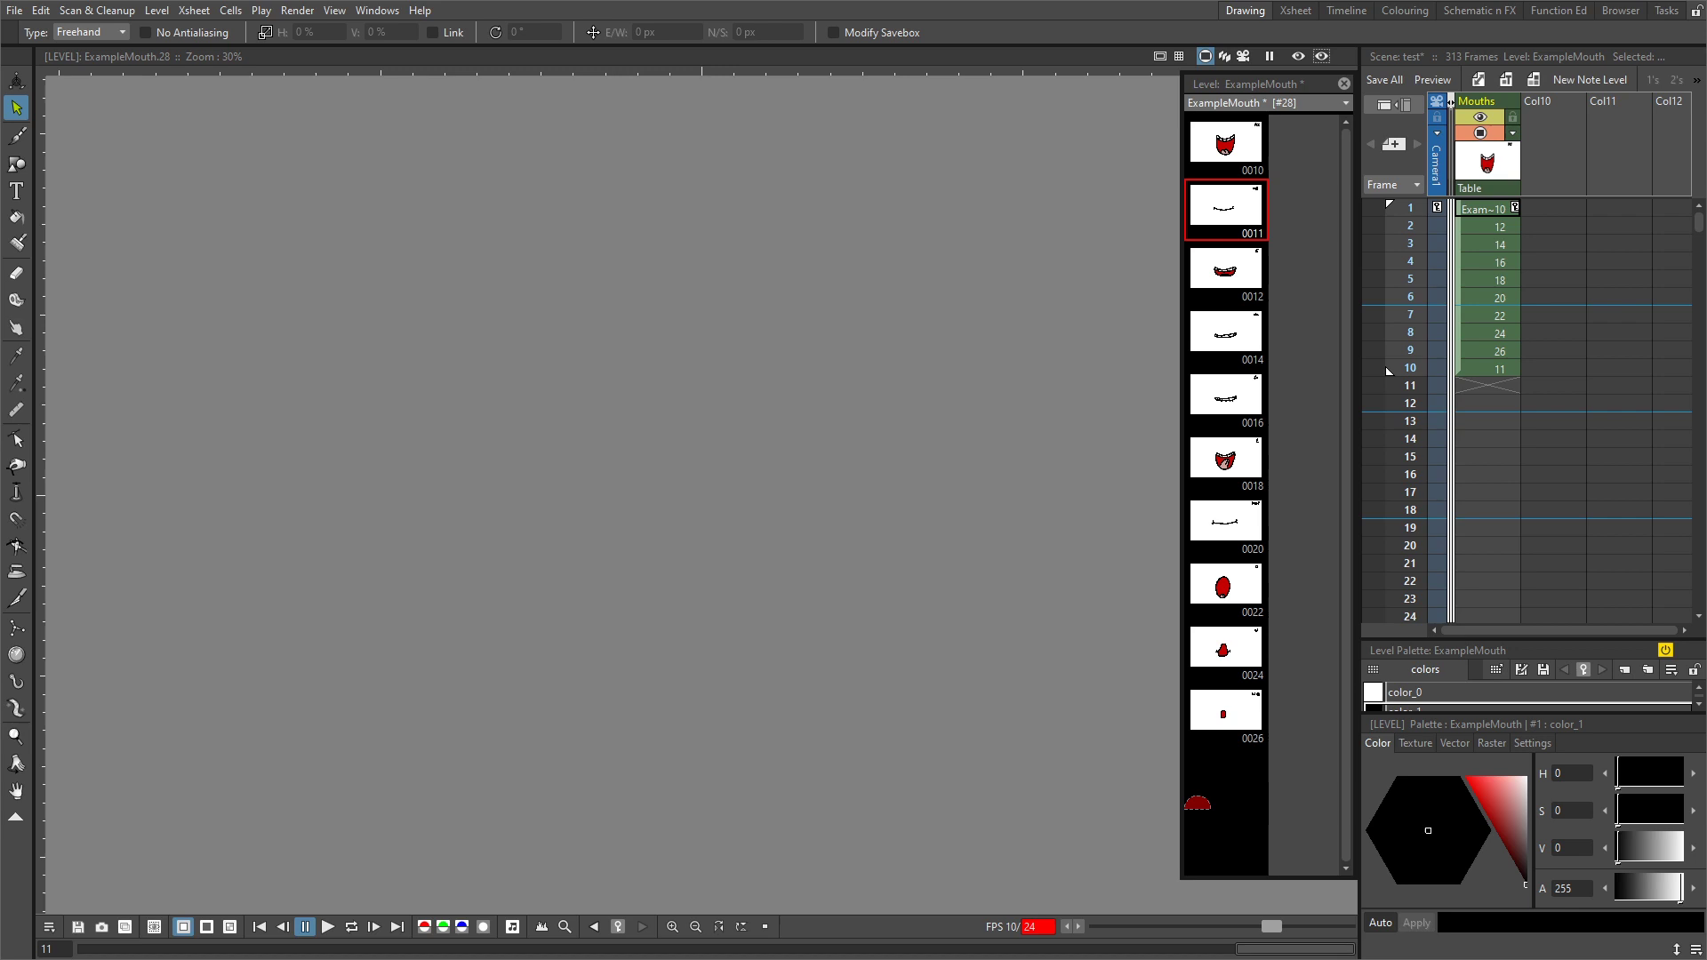
- Select the frame-1 Mouths cell and cycle through its drawings with the W key
left_click(1476, 209)
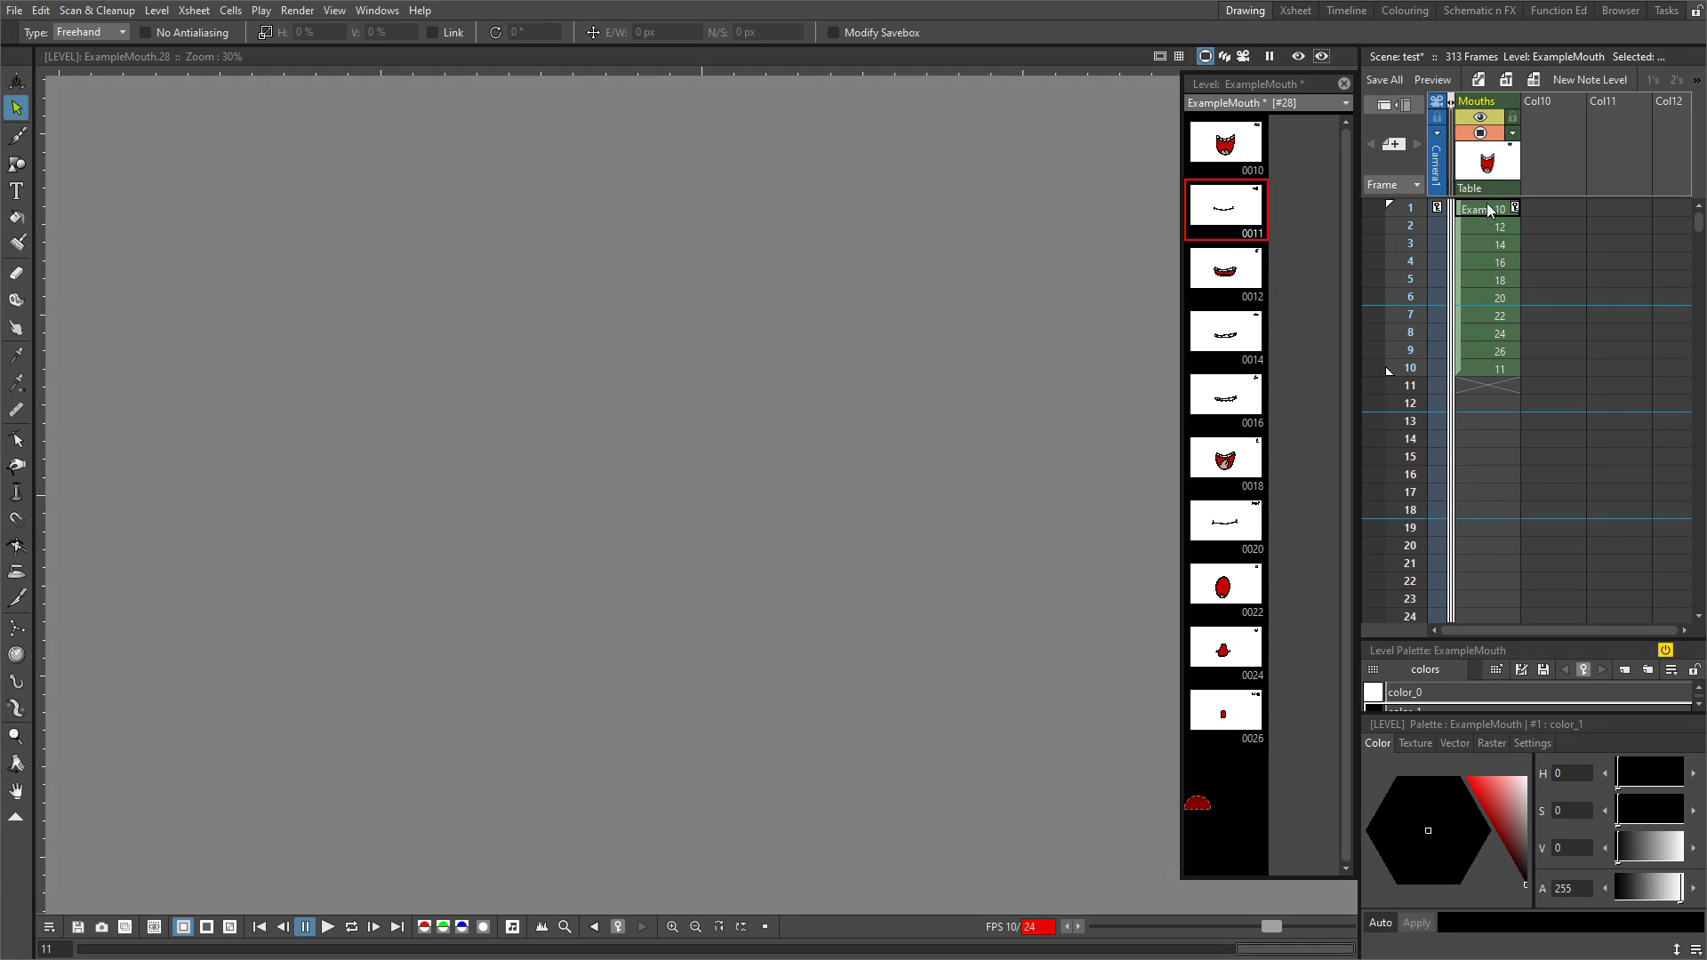
key("w")
key("w")
key("w")
key("w")
key("w")
key("w")
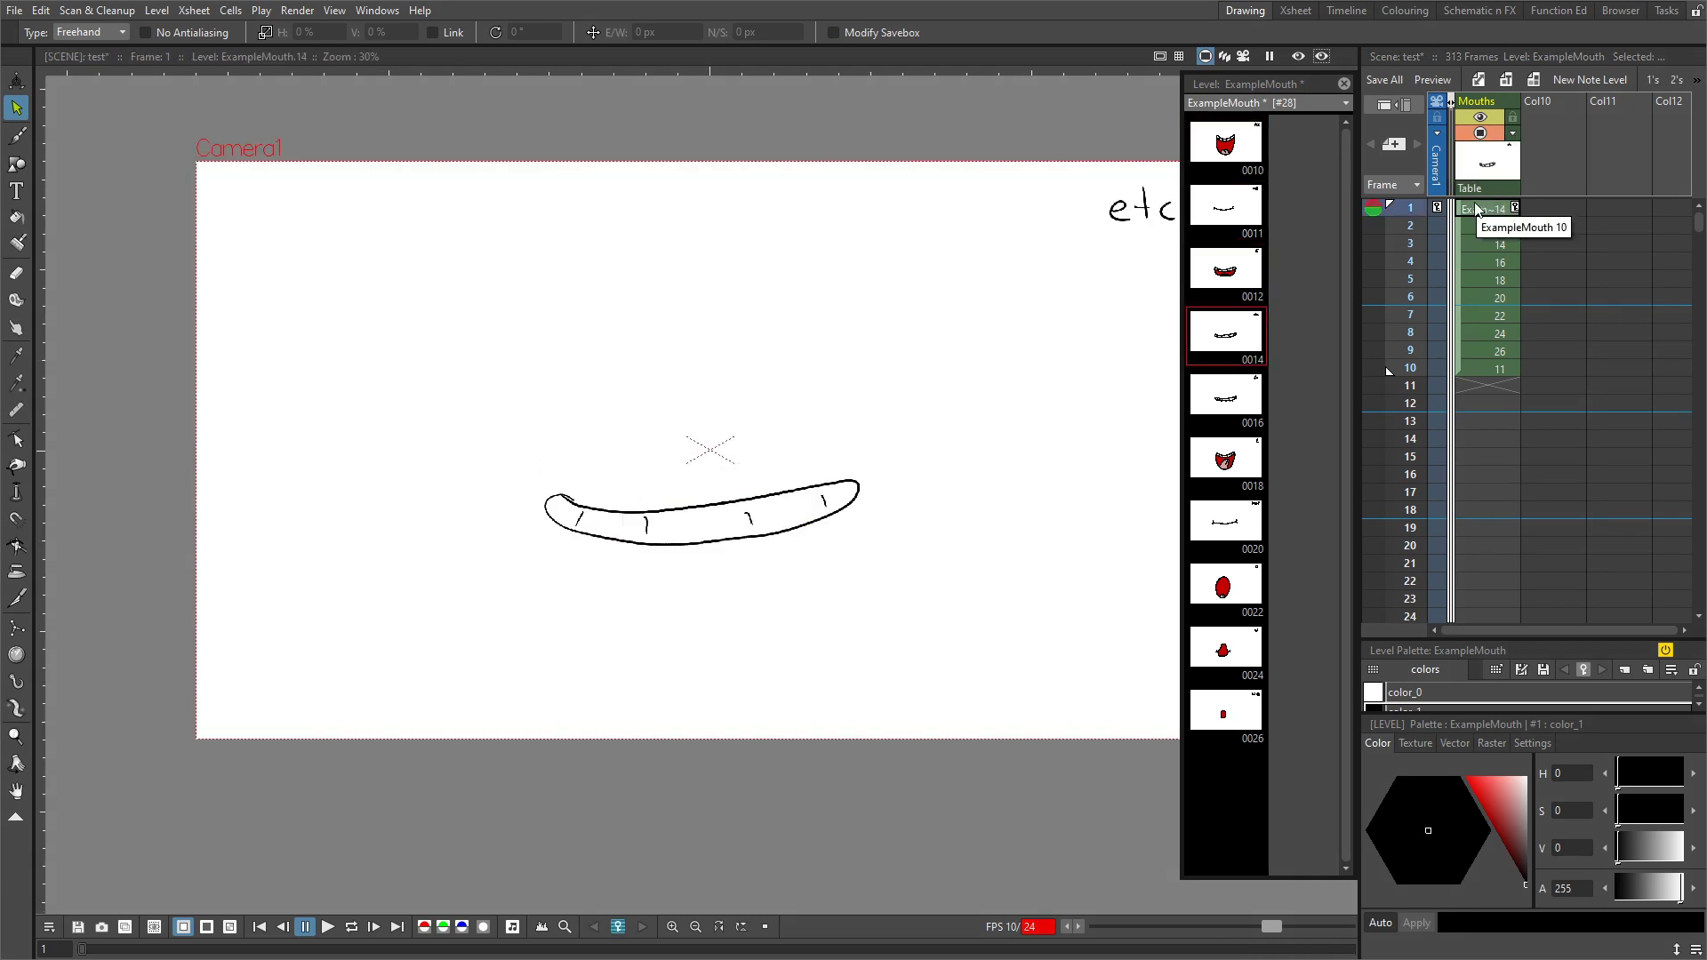
key("w")
key("w")
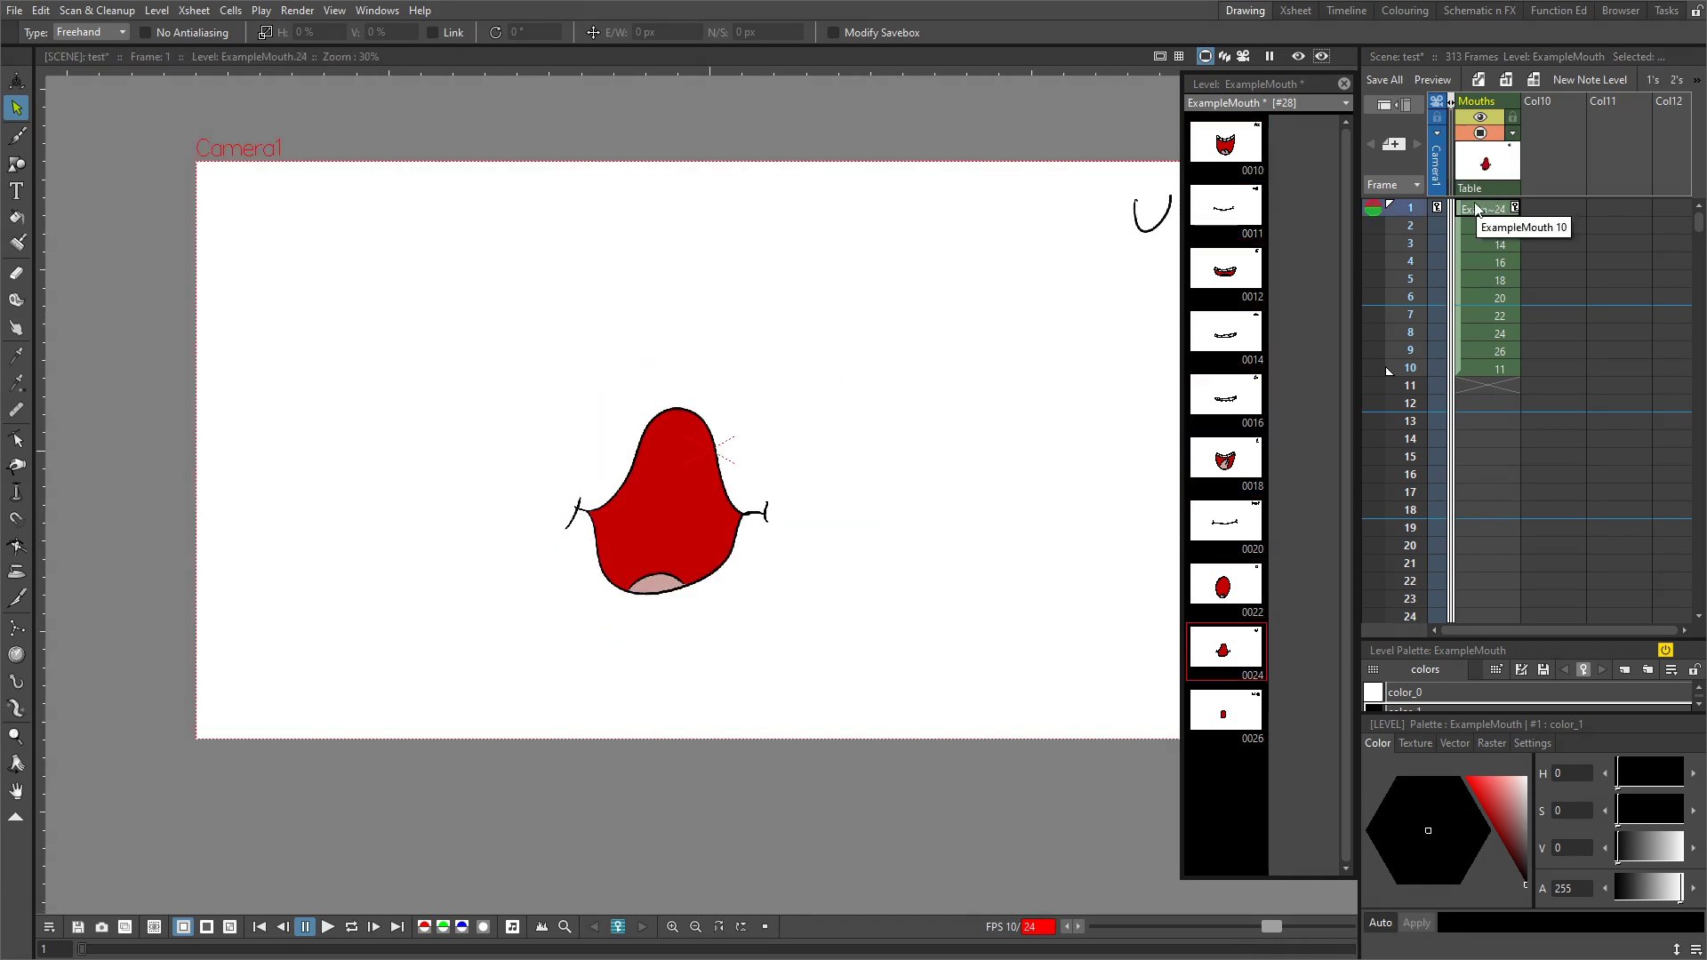
- With the Skeleton tool in Animate mode, drag the level label to swap in rest drawing 11
left_click(18, 629)
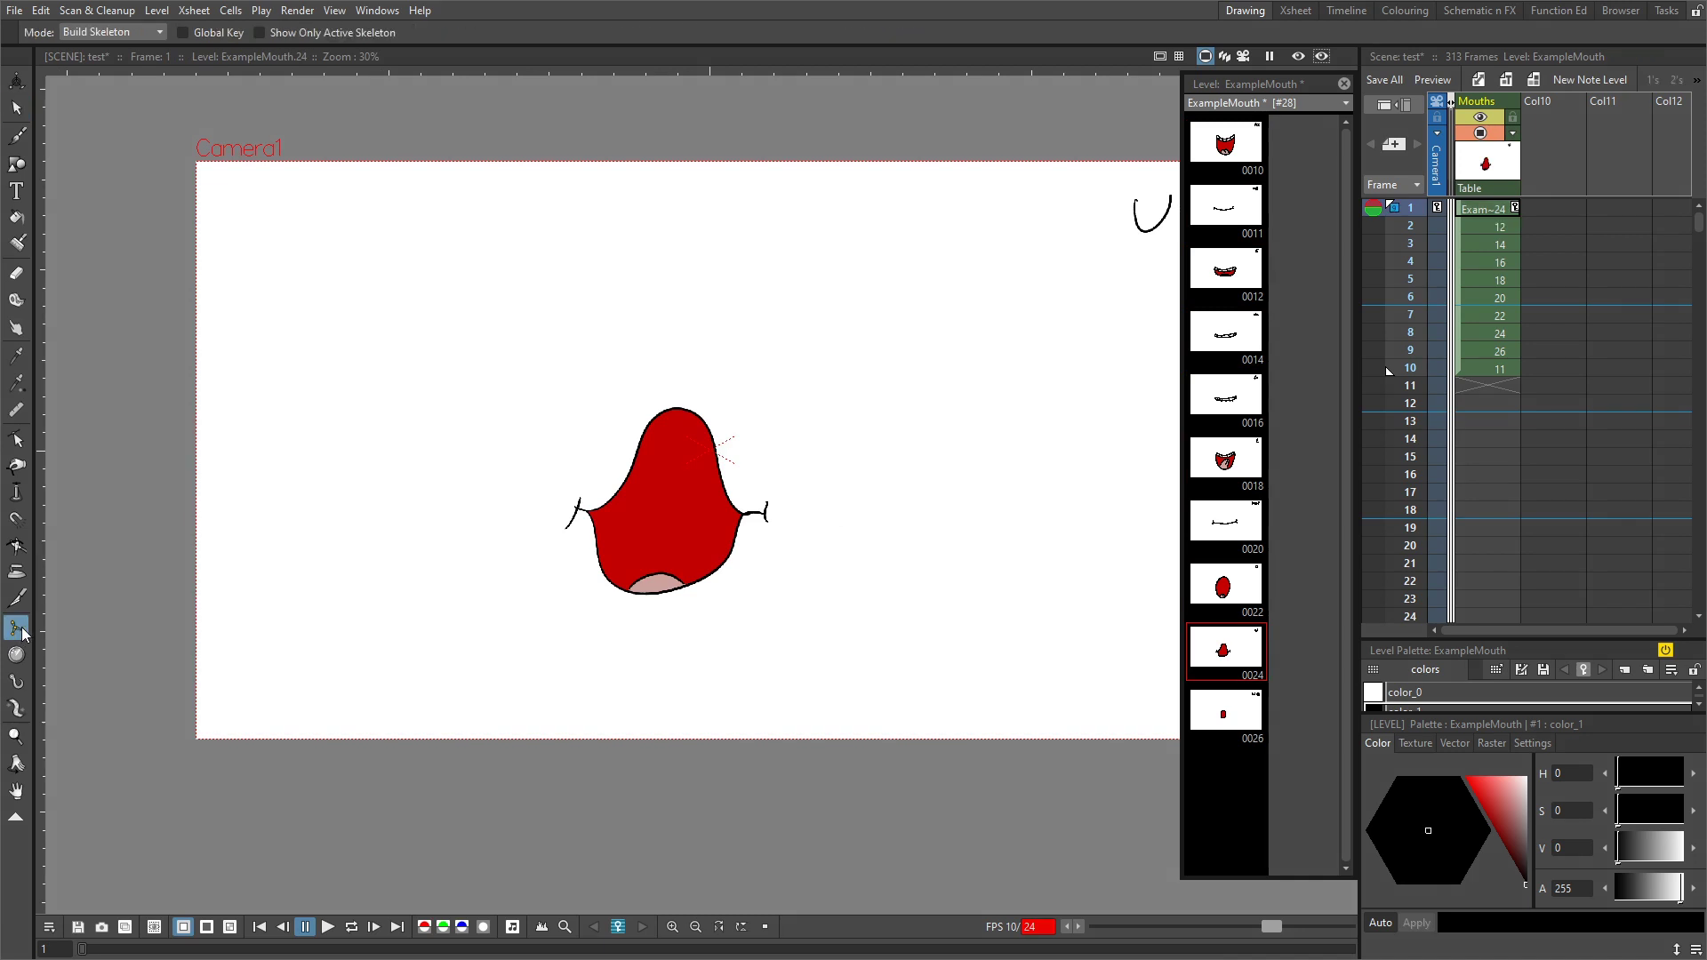
left_click(114, 32)
left_click(122, 65)
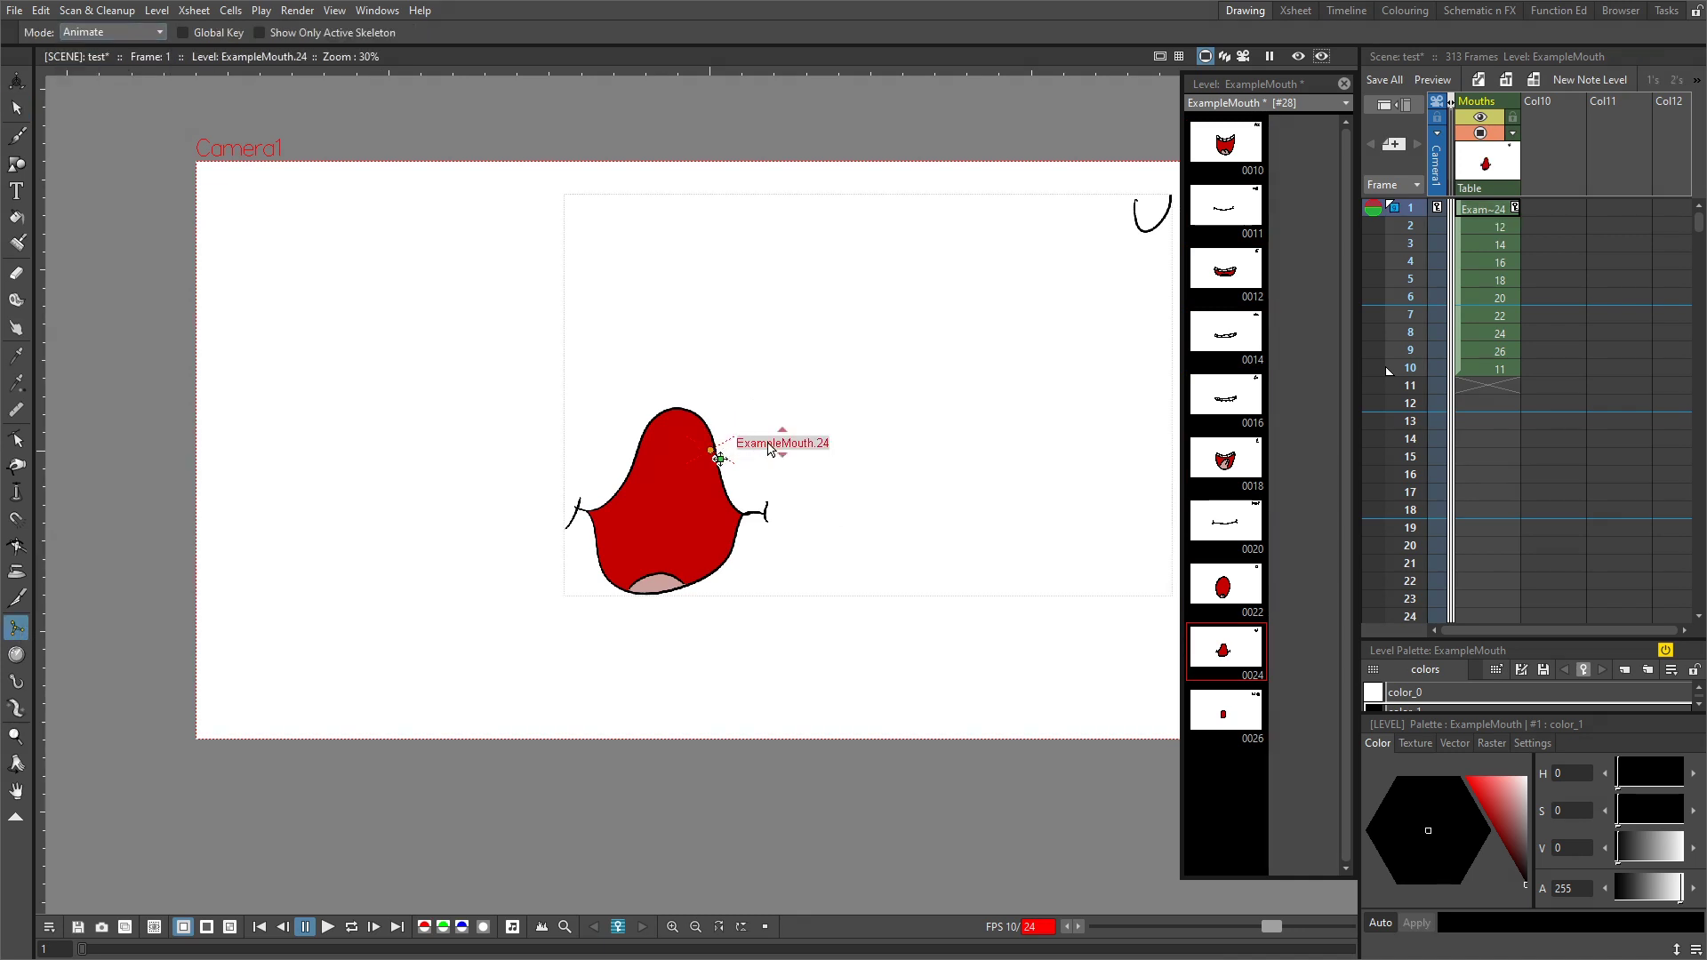
mouse_move(814, 447)
left_mouse_down()
mouse_move(796, 336)
mouse_move(800, 526)
mouse_move(783, 552)
left_mouse_up()
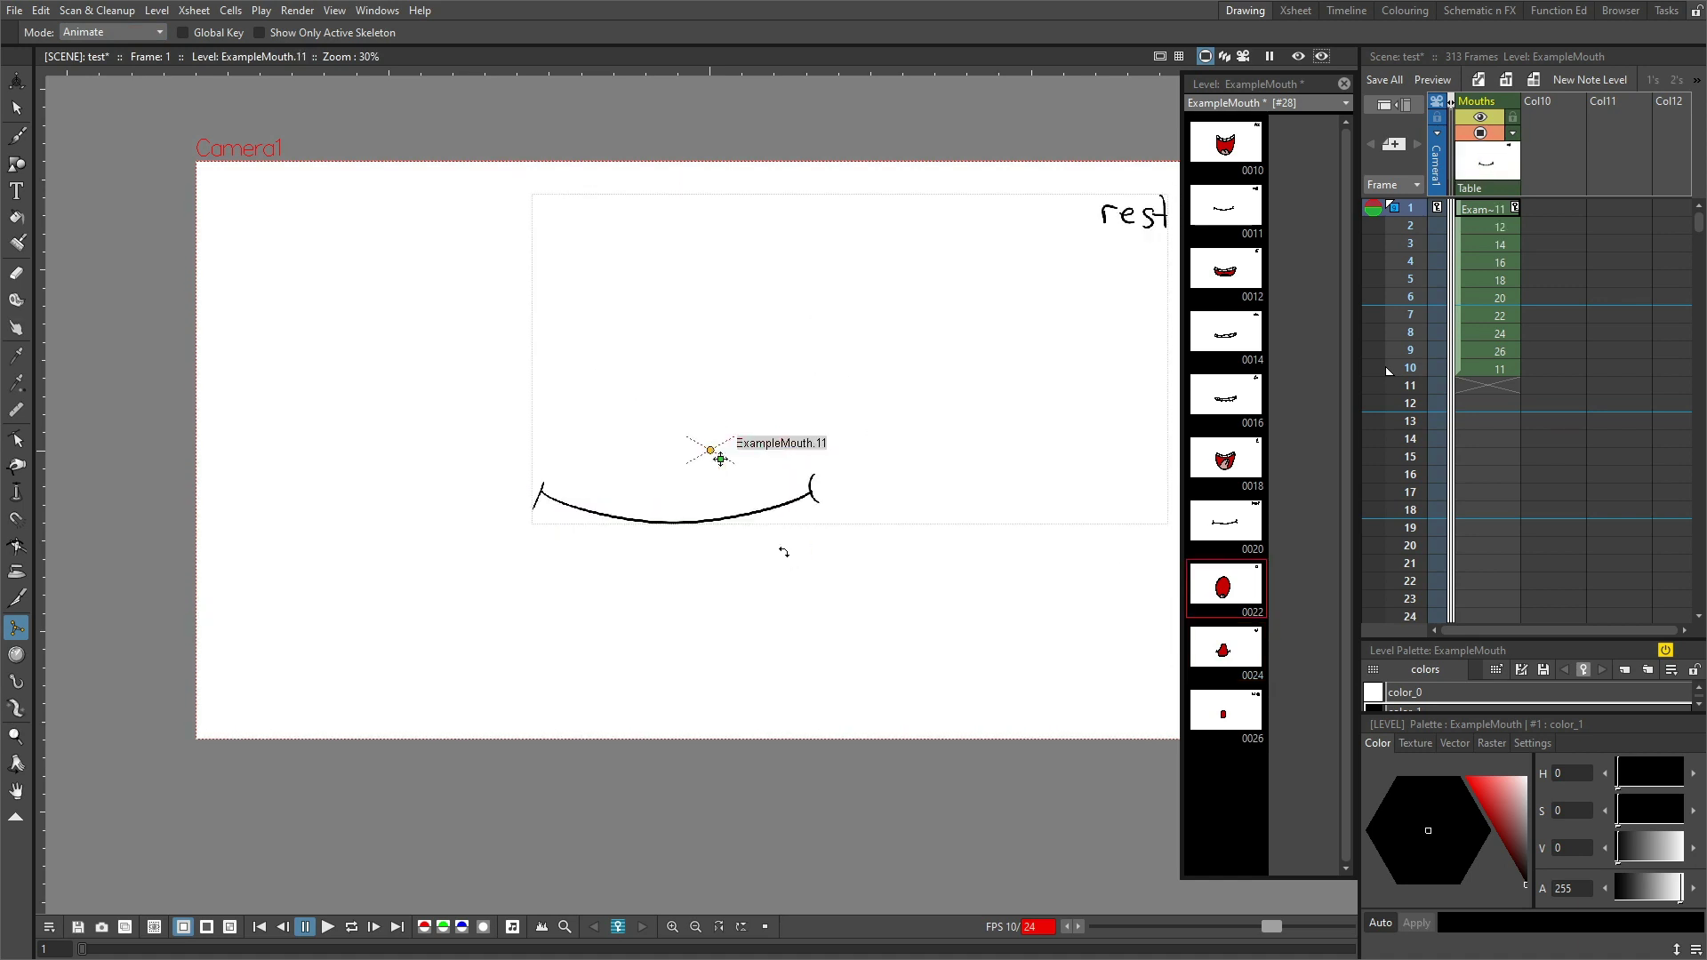